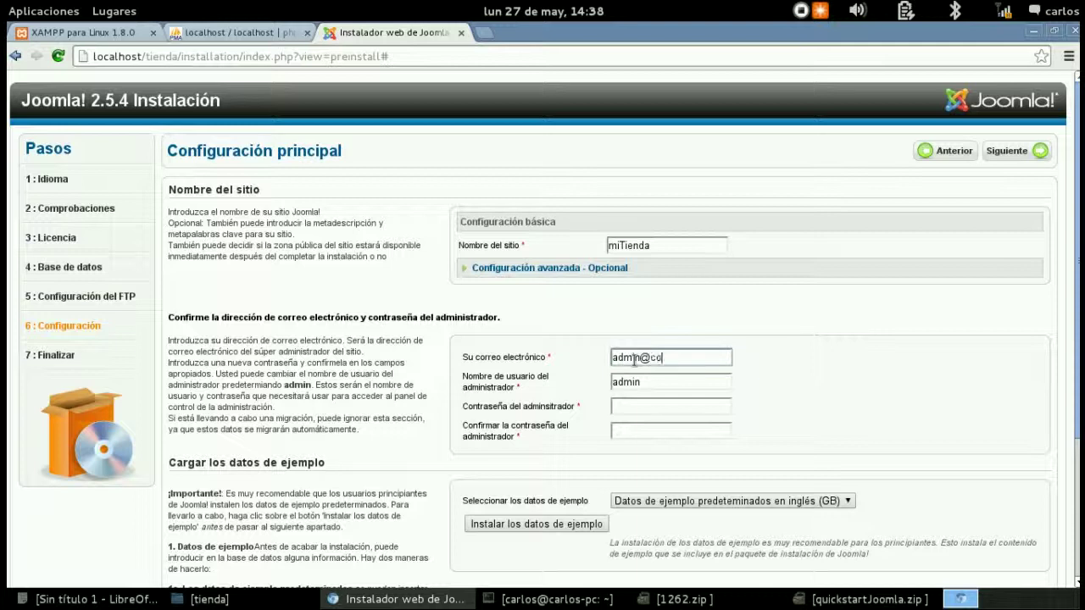
# - Finish the admin e-mail, then enter and confirm the administrator password
pyautogui.write('o.com')
pyautogui.click(614, 409)
pyautogui.hotkey('shift', 'Tab')
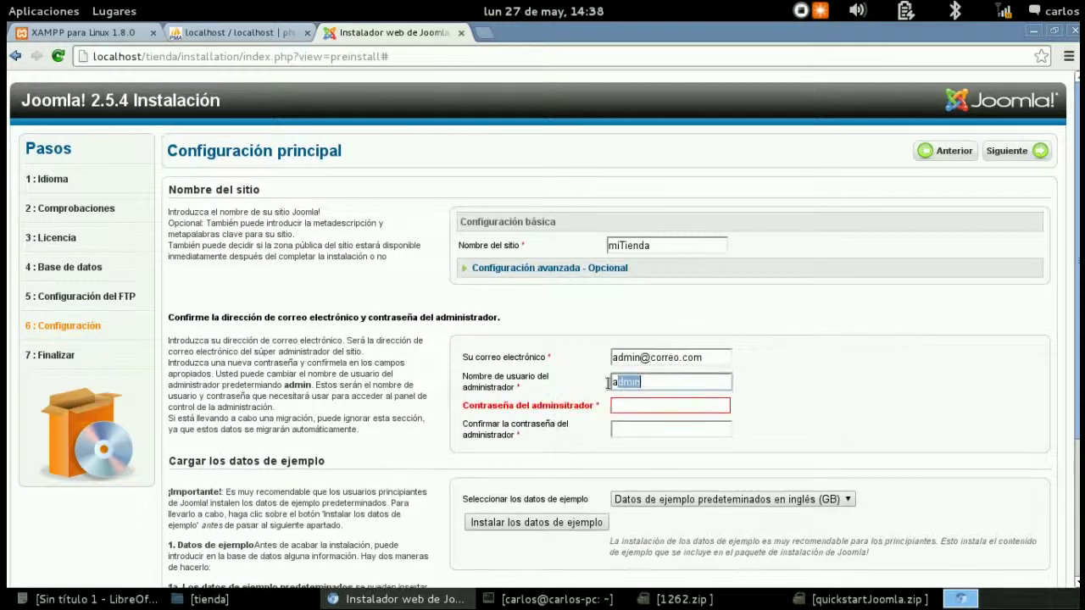
pyautogui.click(653, 413)
pyautogui.write('123456')
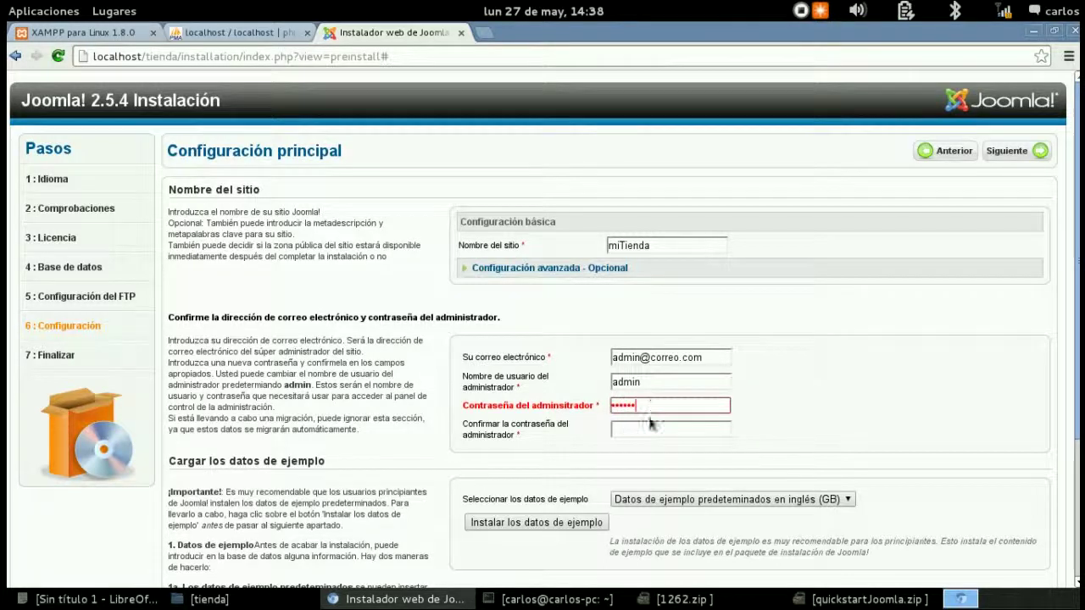
pyautogui.click(638, 431)
pyautogui.write('123456')
# - Complete the installation and delete the installation folder
pyautogui.scroll(-4, 947, 373)
pyautogui.scroll(4, 949, 322)
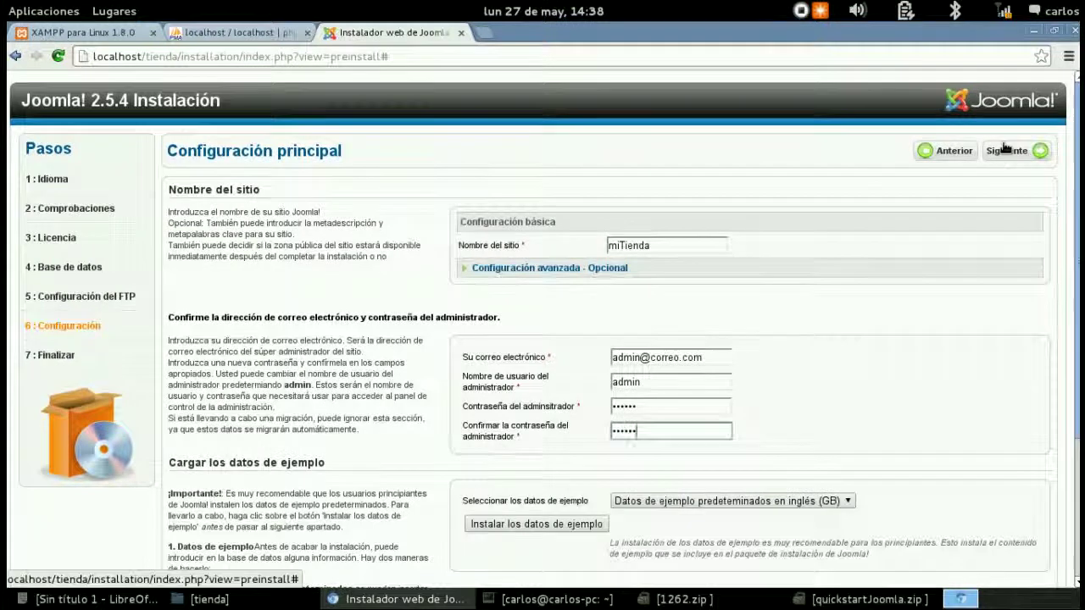
pyautogui.click(1006, 150)
pyautogui.click(714, 355)
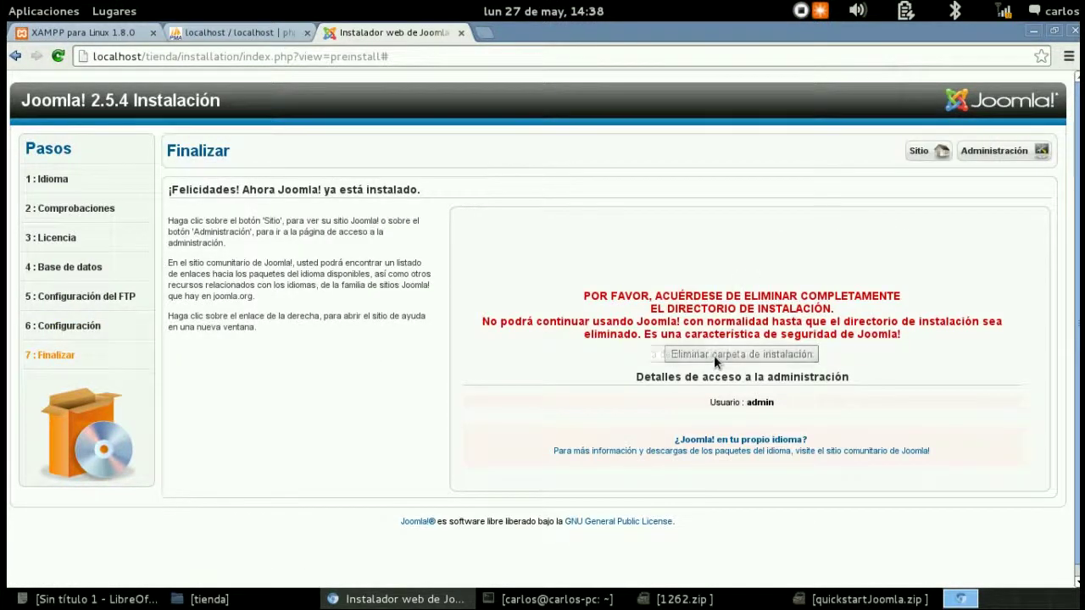
pyautogui.click(932, 152)
# - Look over the new storefront and bring up the administration login page
pyautogui.click(555, 32)
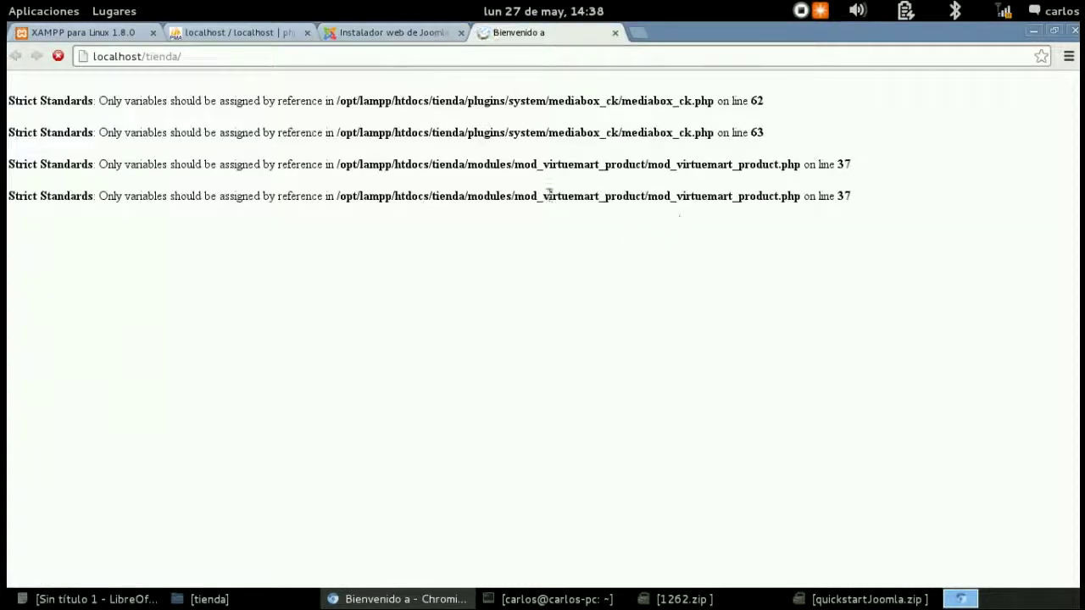
pyautogui.click(424, 32)
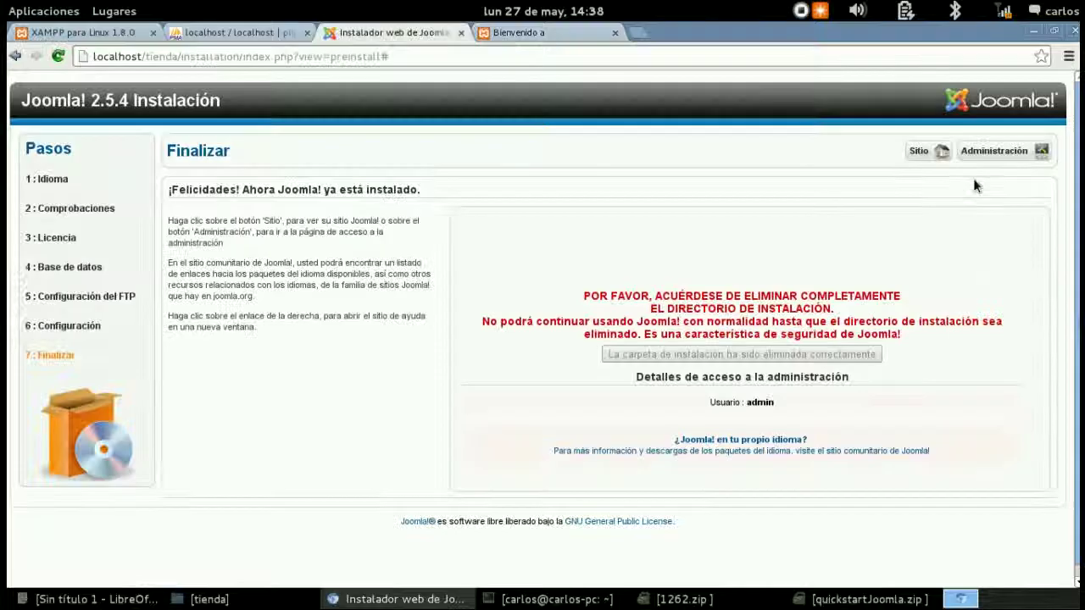
pyautogui.click(994, 151)
pyautogui.click(519, 32)
pyautogui.scroll(-5, 927, 228)
pyautogui.scroll(-10, 927, 230)
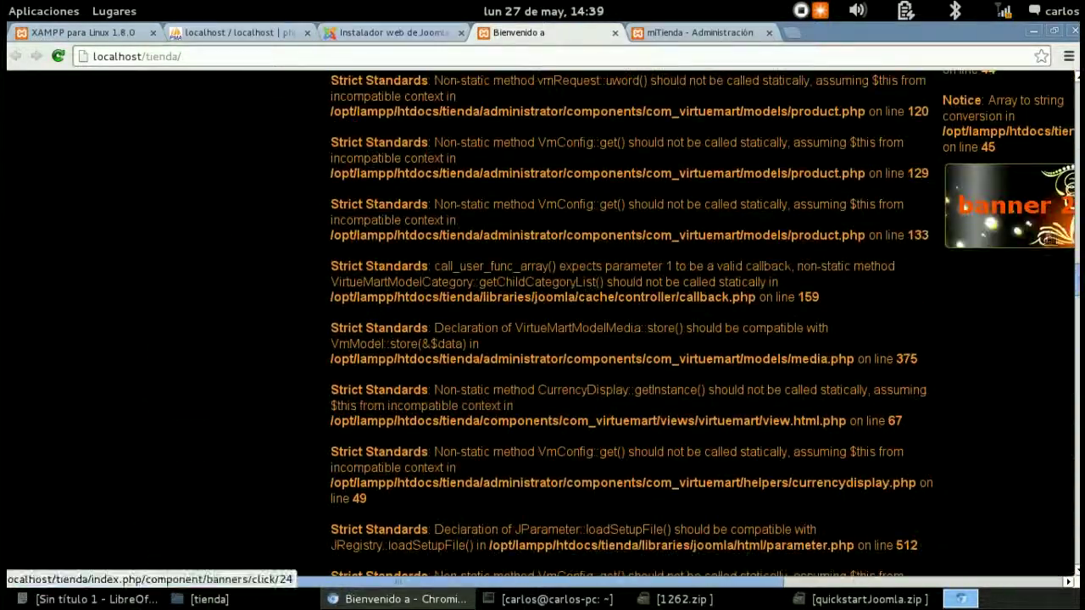
pyautogui.scroll(15, 890, 153)
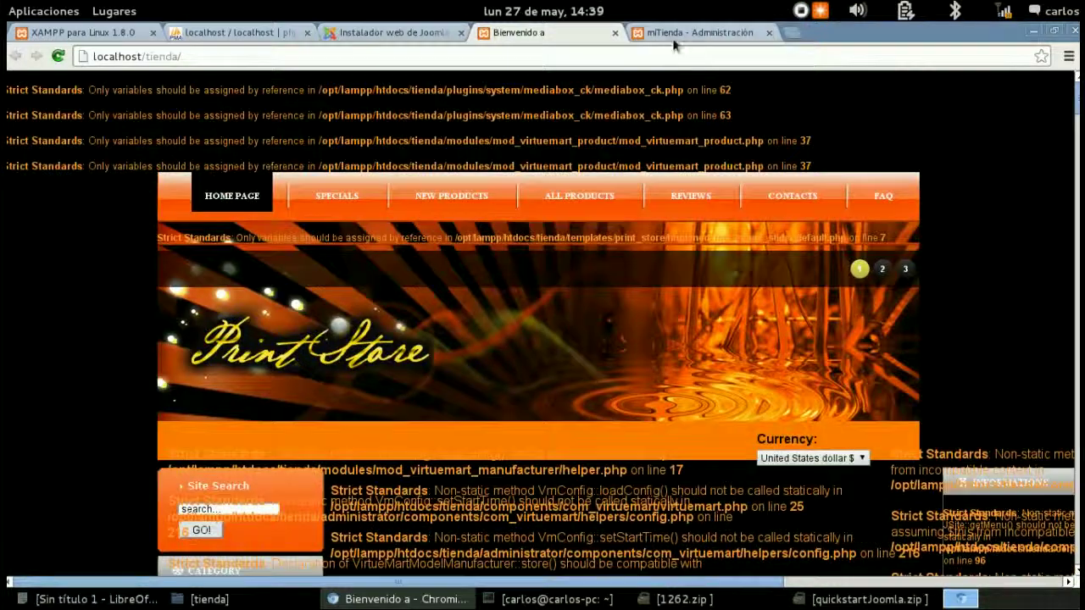
# - Log in with the admin credentials and go to Sitio > Configuración global
pyautogui.click(678, 33)
pyautogui.write('admin')
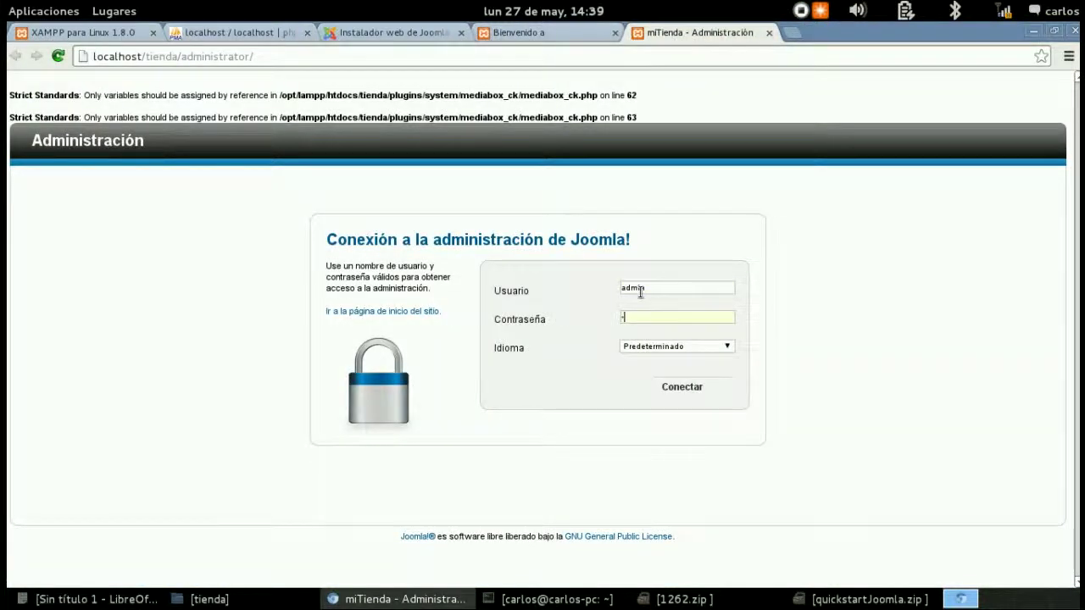
pyautogui.press('Return')
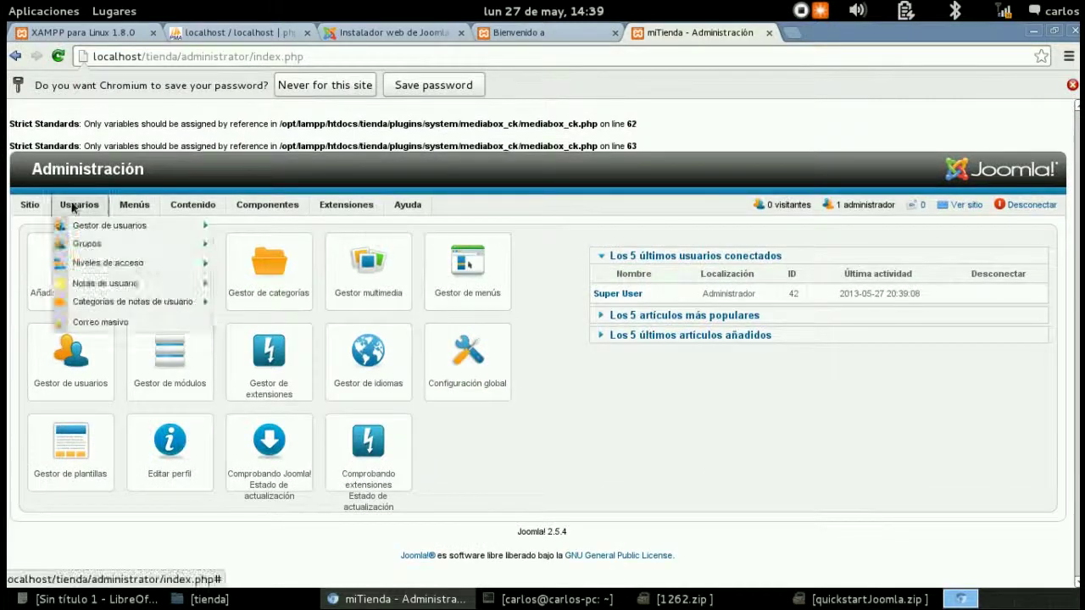
pyautogui.moveTo(32, 206)
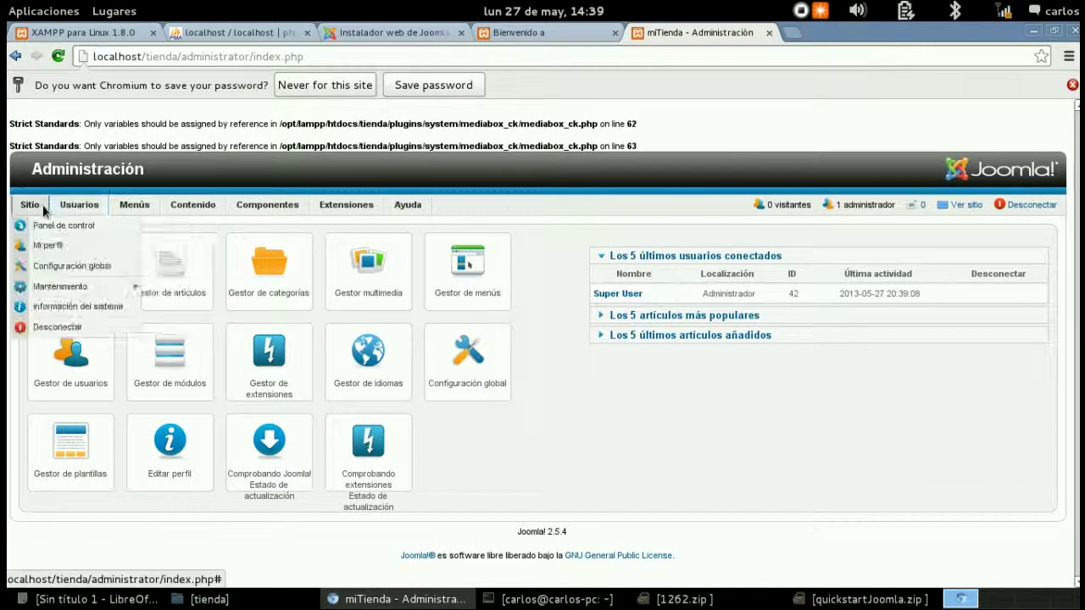
pyautogui.click(66, 266)
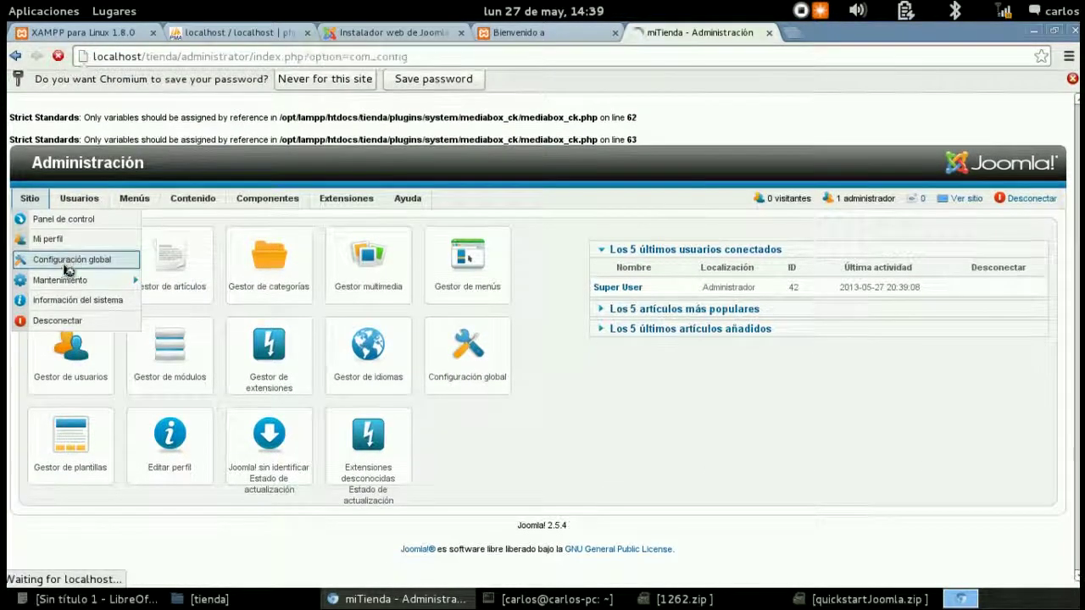
# - On the Servidor tab set Informe de errores to Ninguna and save the configuration
pyautogui.click(162, 273)
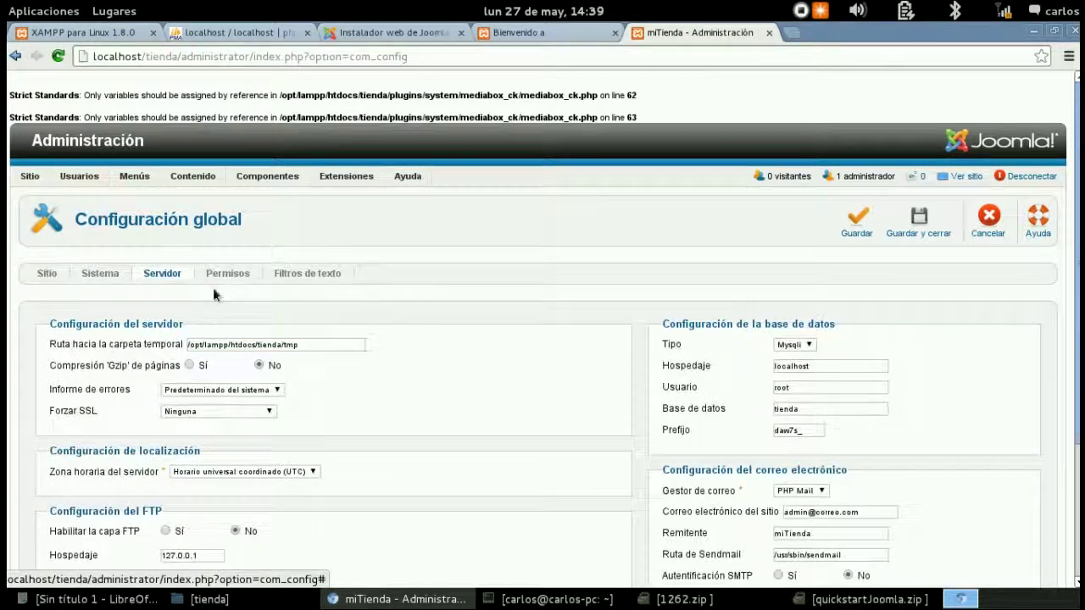
pyautogui.scroll(-2, 357, 327)
pyautogui.click(247, 306)
pyautogui.click(179, 329)
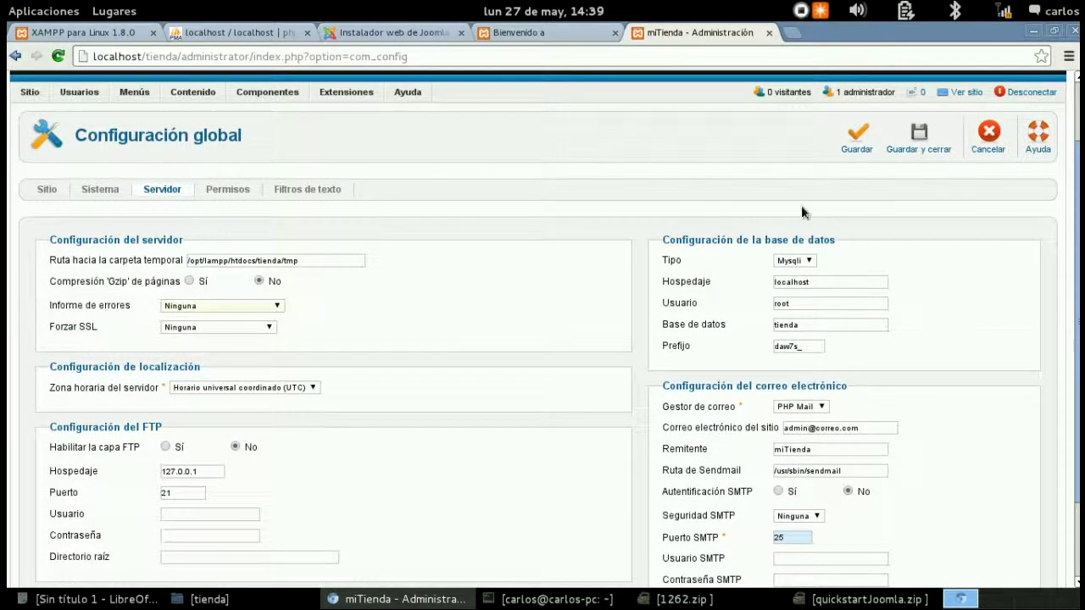
pyautogui.click(920, 150)
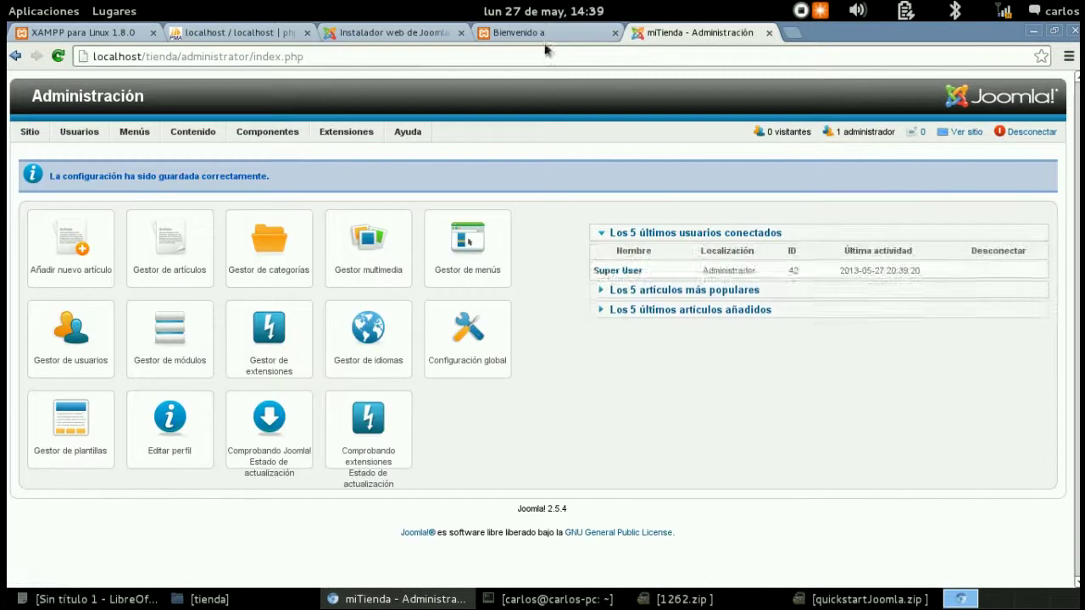
# - Reload the storefront to confirm the warnings are gone, then return to the administrator
pyautogui.click(539, 34)
pyautogui.click(57, 56)
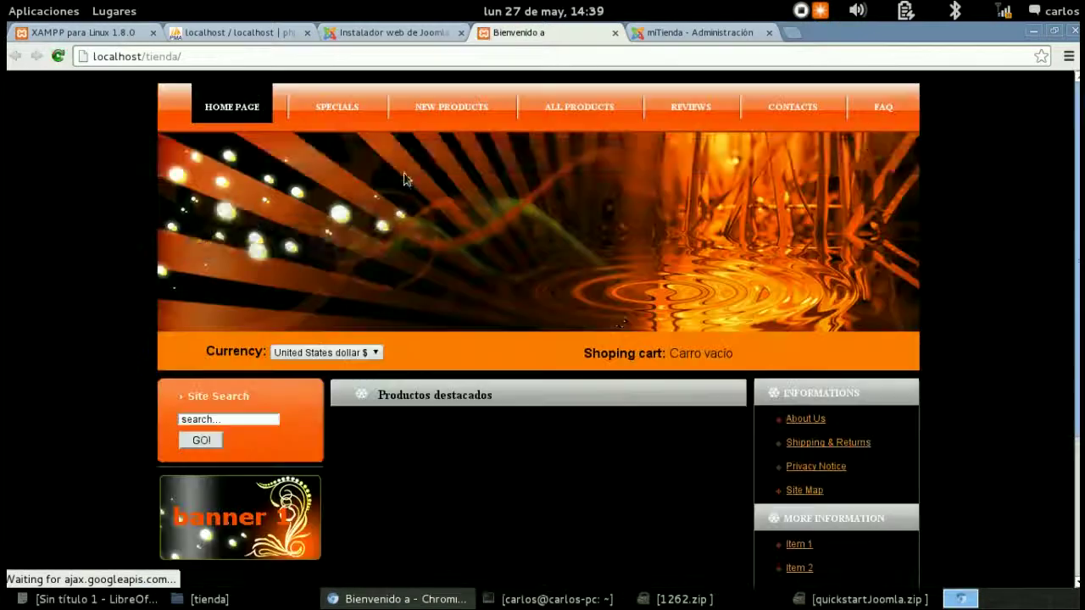
pyautogui.scroll(-5, 616, 319)
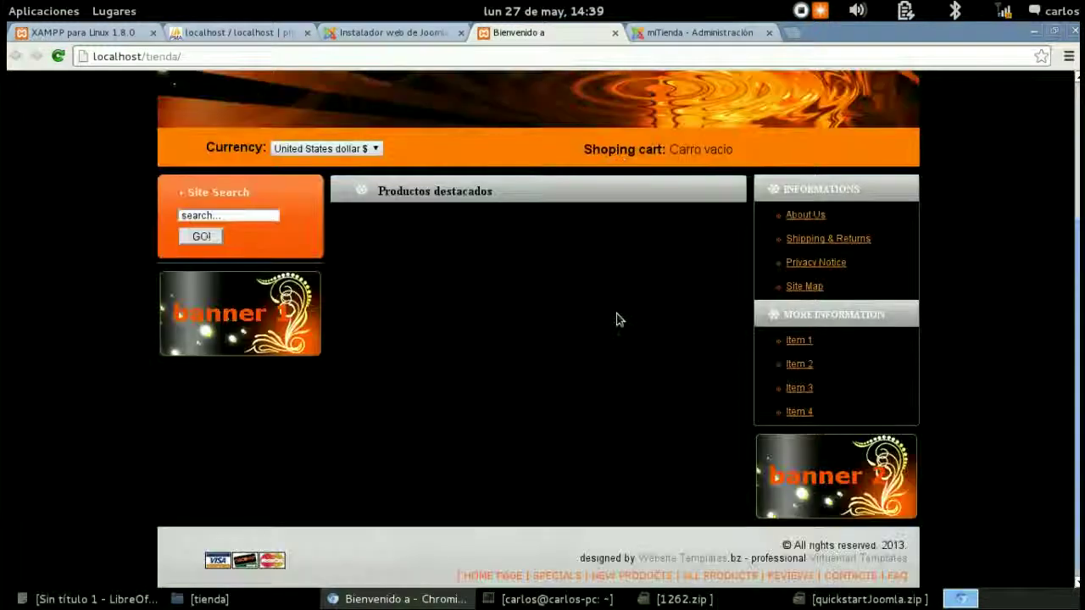
pyautogui.scroll(5, 617, 319)
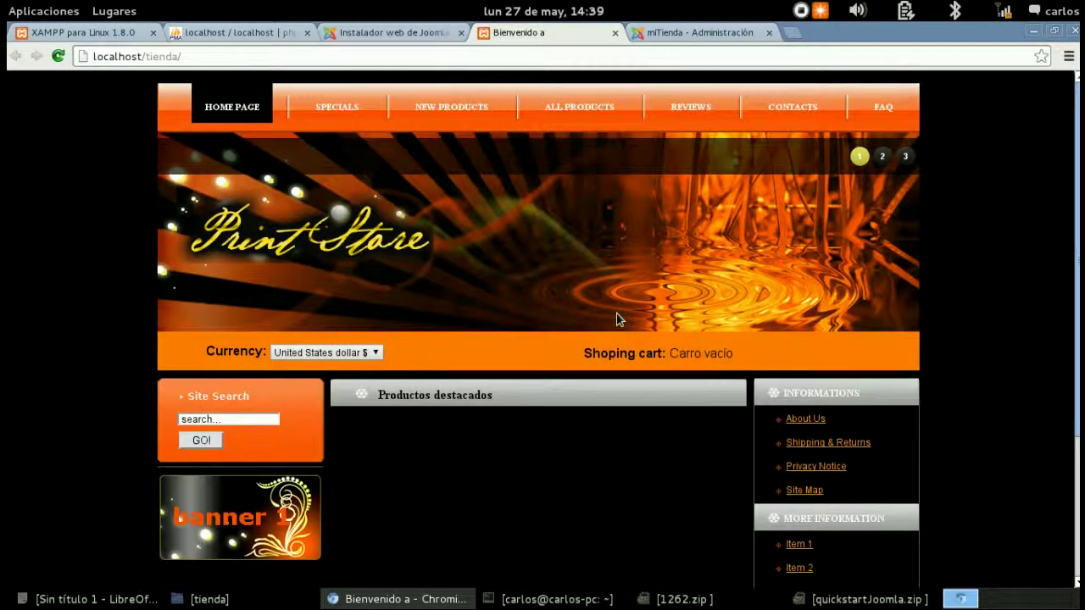
pyautogui.click(661, 34)
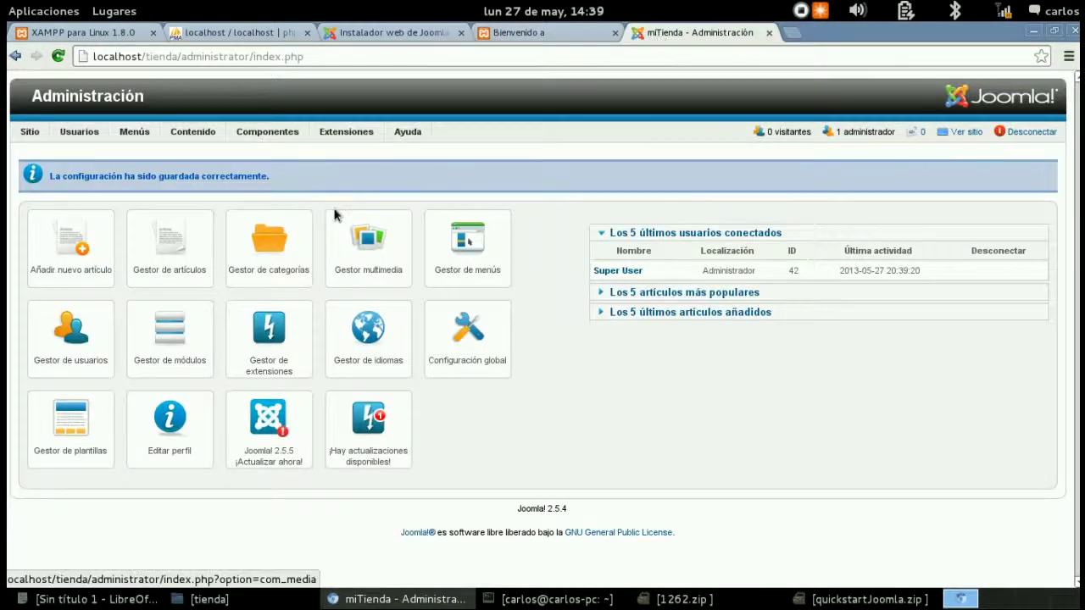
# - Go to Componentes > VirtueMart and show the empty Categoría de producto list
pyautogui.moveTo(288, 136)
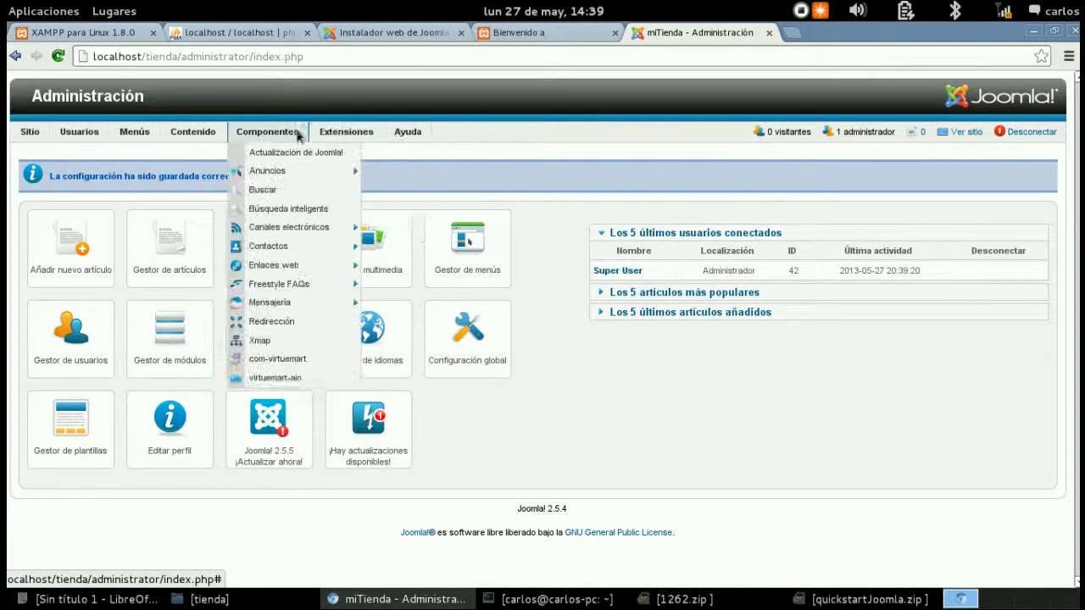
pyautogui.click(279, 361)
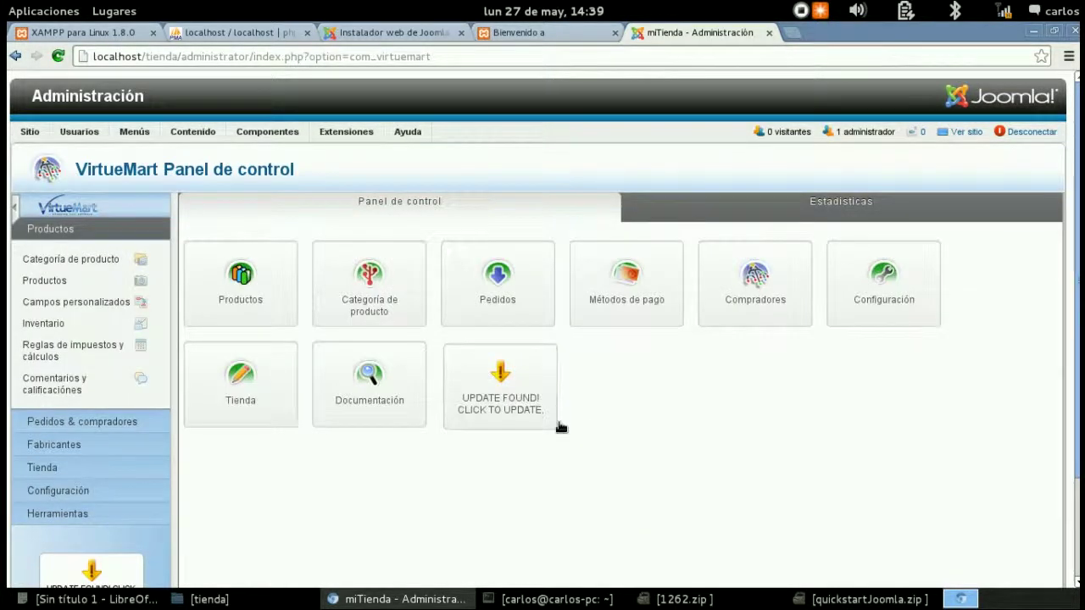
pyautogui.click(353, 301)
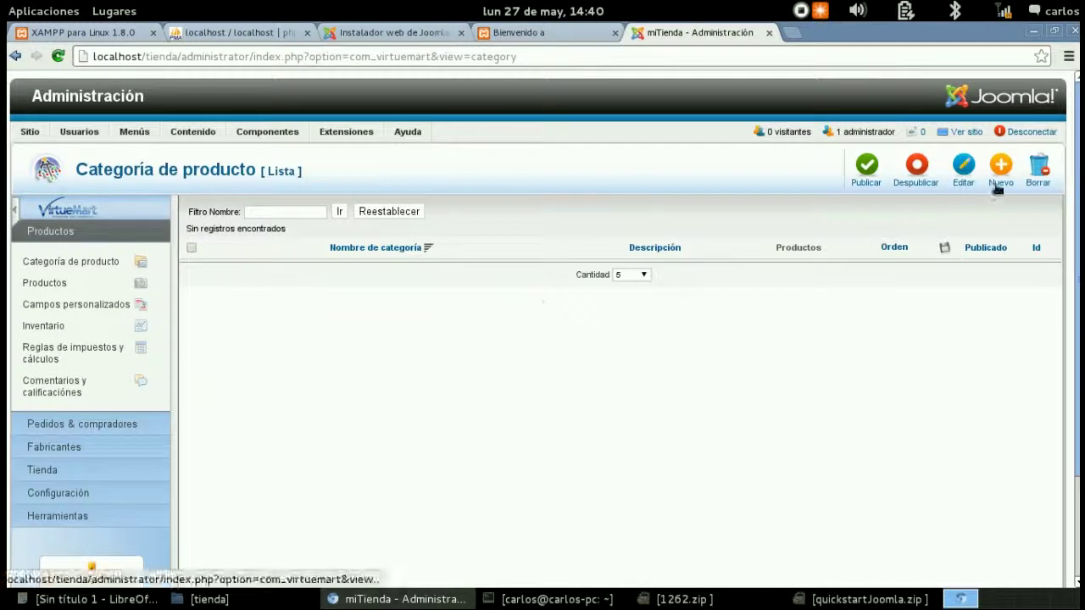
# - Add a new category named miCategoria and save it
pyautogui.click(993, 185)
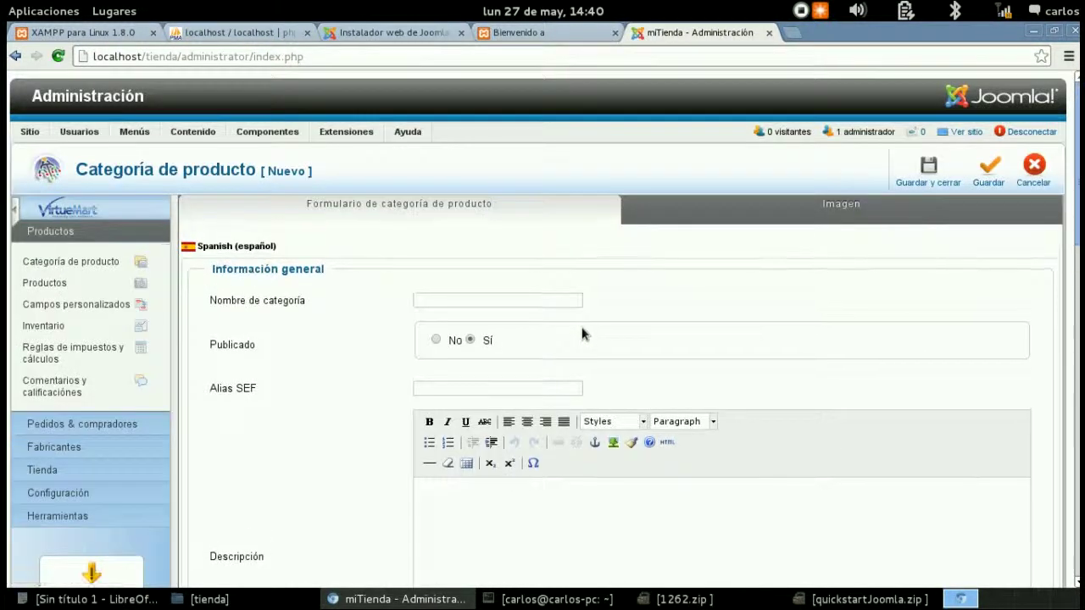
pyautogui.write('ategoria')
pyautogui.click(929, 171)
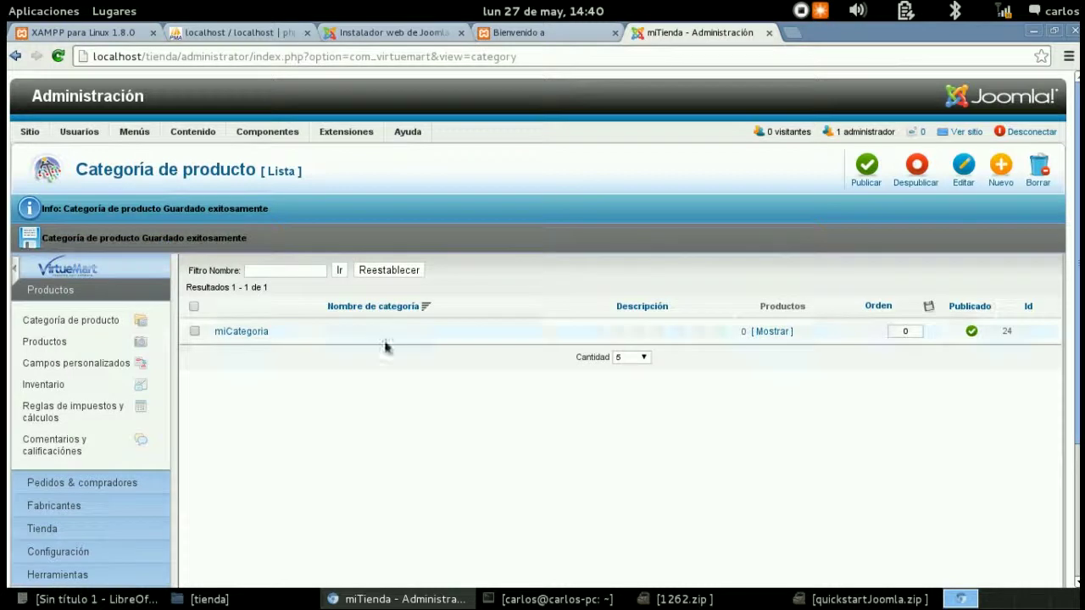
# - Start a new product with SKU 001 and name miProduto
pyautogui.click(55, 343)
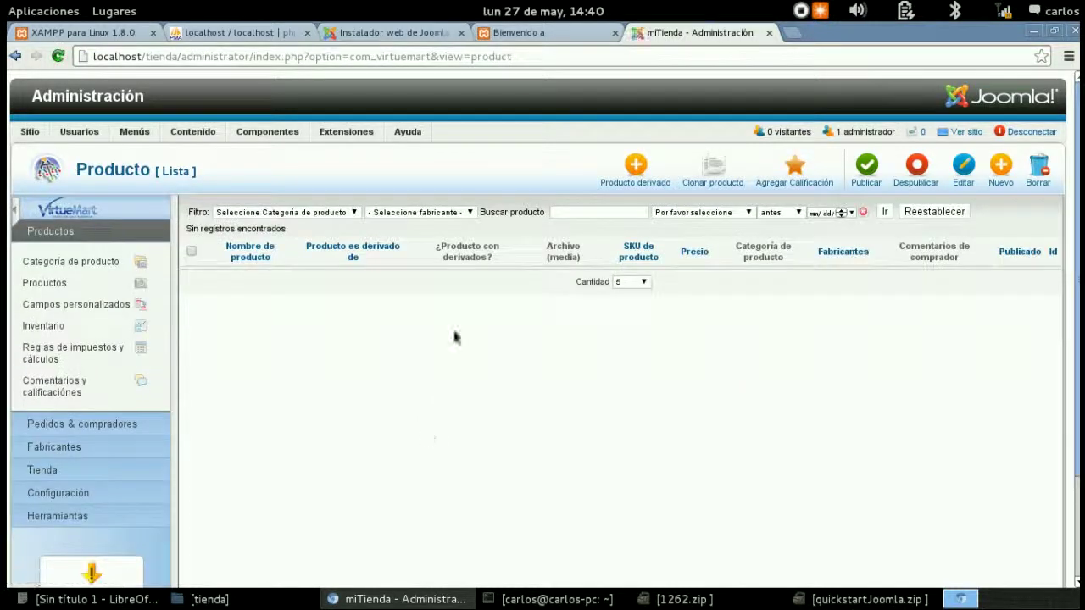
pyautogui.click(999, 168)
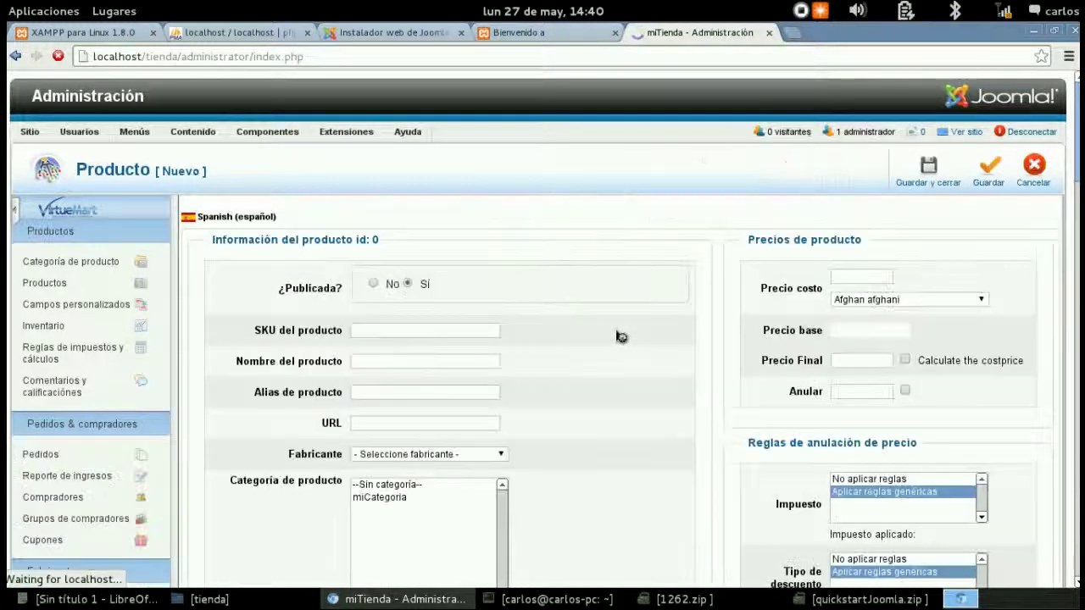
pyautogui.click(381, 360)
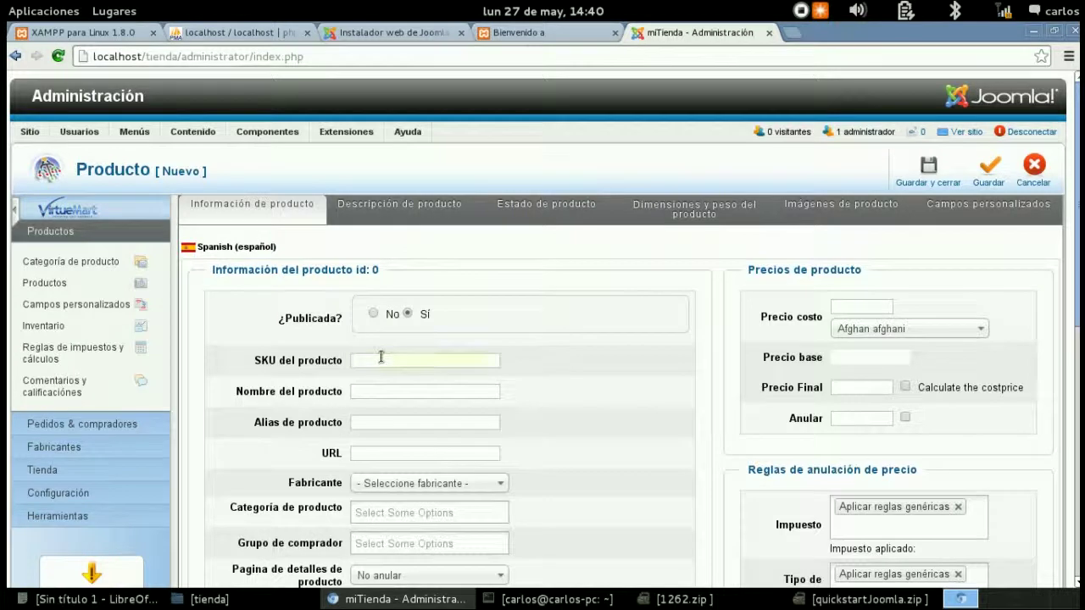
pyautogui.click(362, 394)
pyautogui.write('mp3')
pyautogui.write('rodu')
pyautogui.write('to')
# - Set a cost price of 100 in Guatemalan quetzal and an override price of 90
pyautogui.scroll(-1, 676, 363)
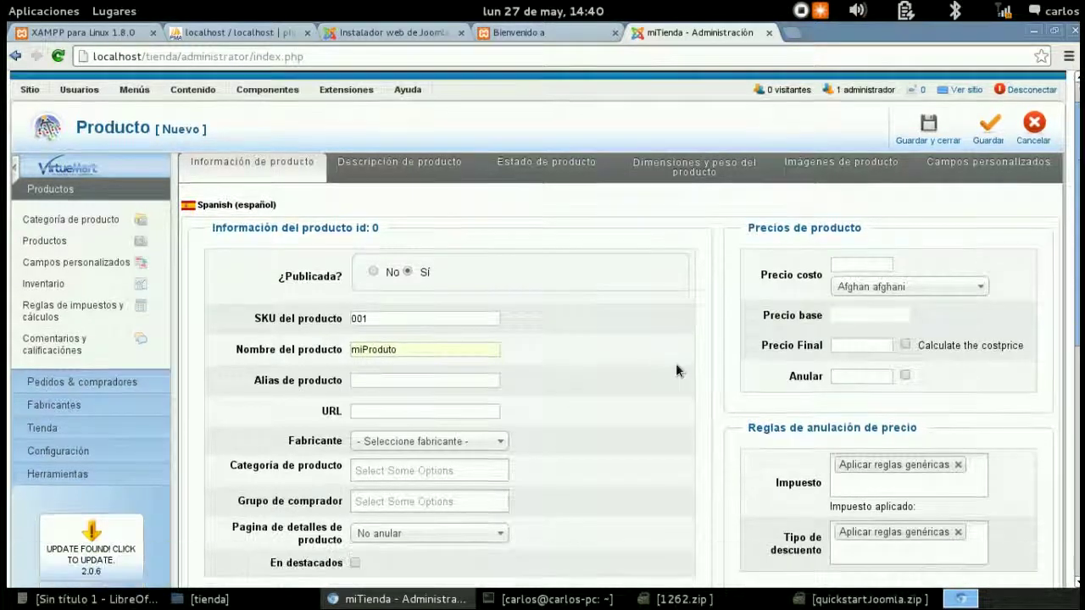
pyautogui.click(866, 266)
pyautogui.click(868, 286)
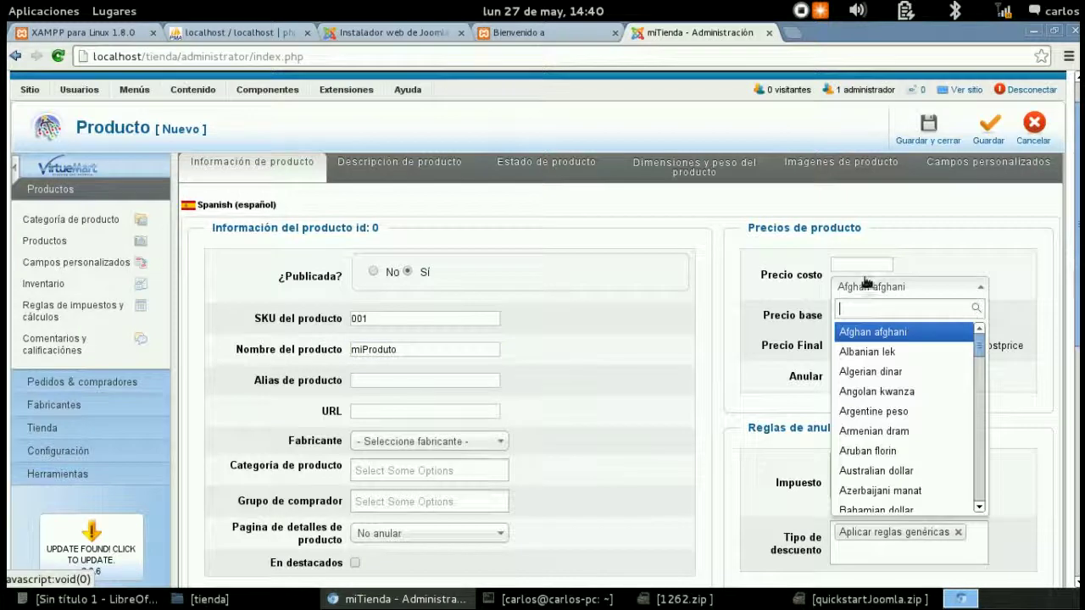
pyautogui.write('guat')
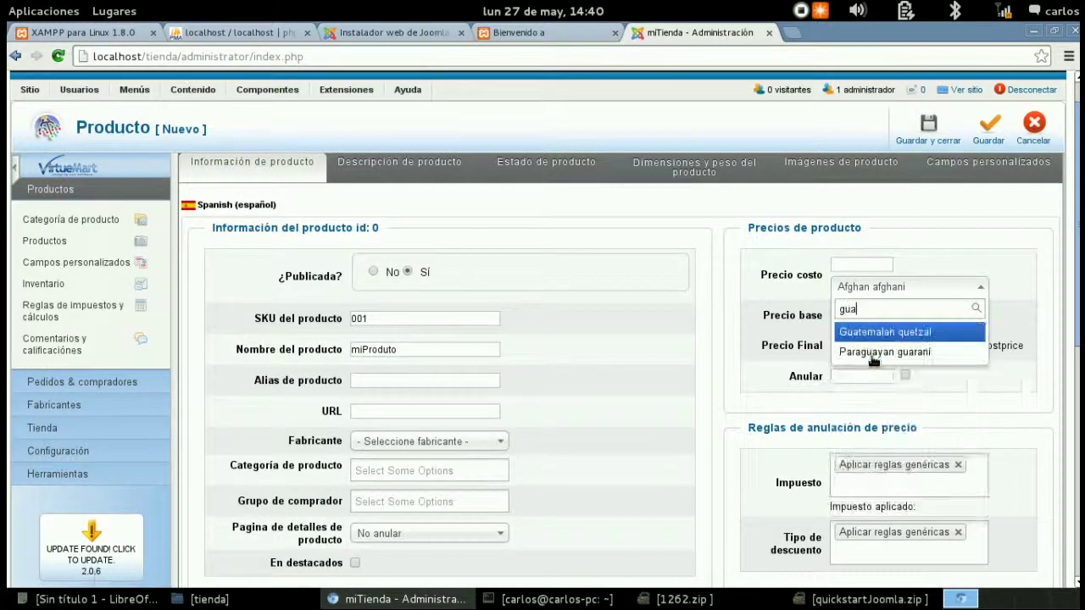
pyautogui.click(871, 337)
pyautogui.click(859, 267)
pyautogui.write('100')
pyautogui.click(850, 345)
pyautogui.write('100')
pyautogui.click(869, 374)
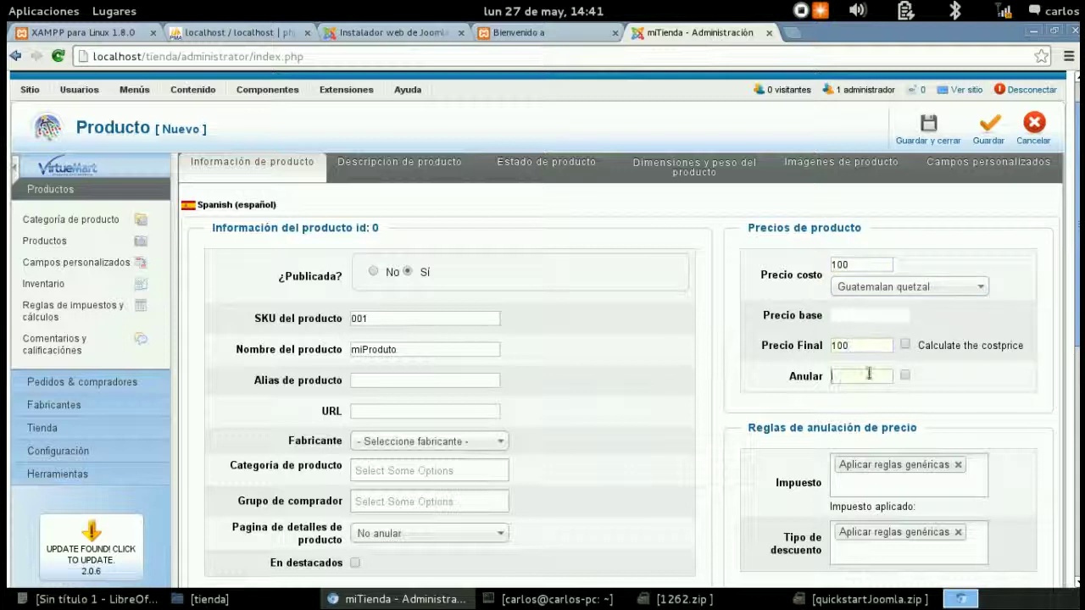
pyautogui.write('90')
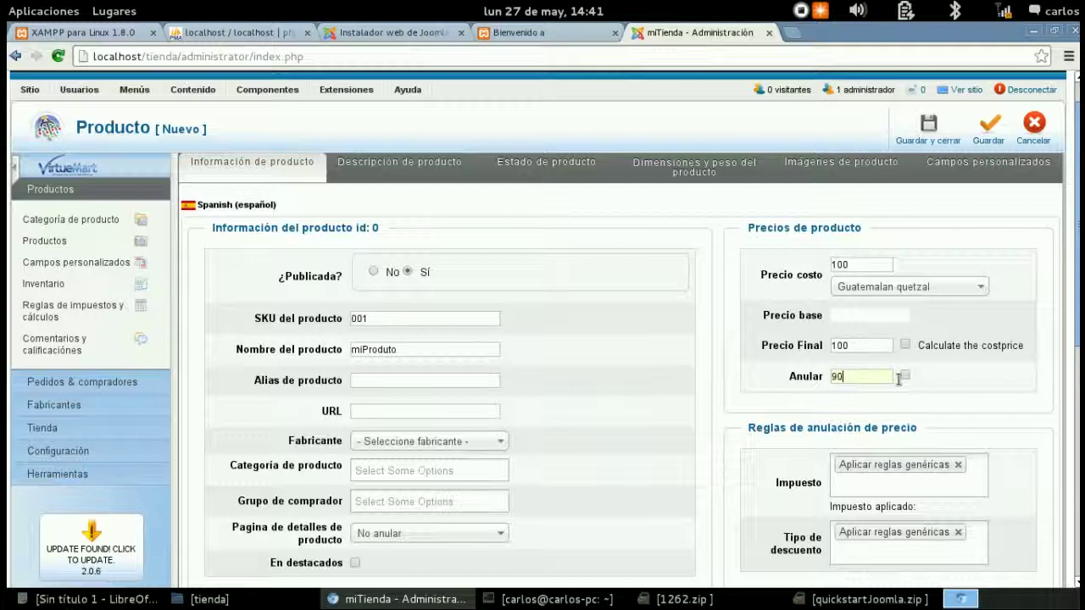
pyautogui.click(904, 377)
# - Assign the product to miCategoria and set 10 units in stock
pyautogui.scroll(-5, 679, 356)
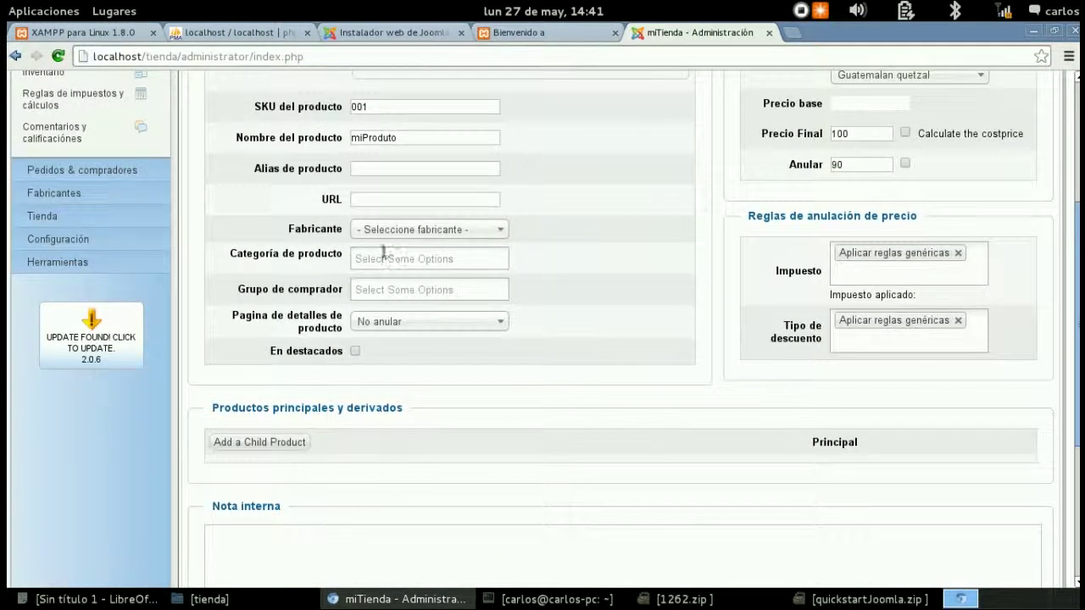
pyautogui.click(388, 259)
pyautogui.click(386, 298)
pyautogui.scroll(5, 713, 351)
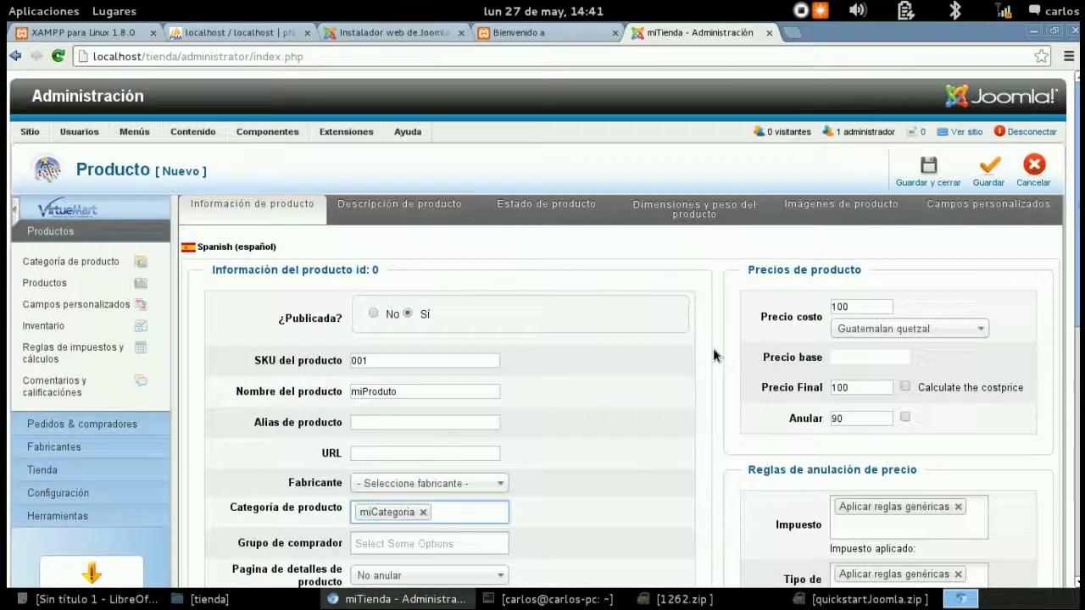
pyautogui.click(407, 211)
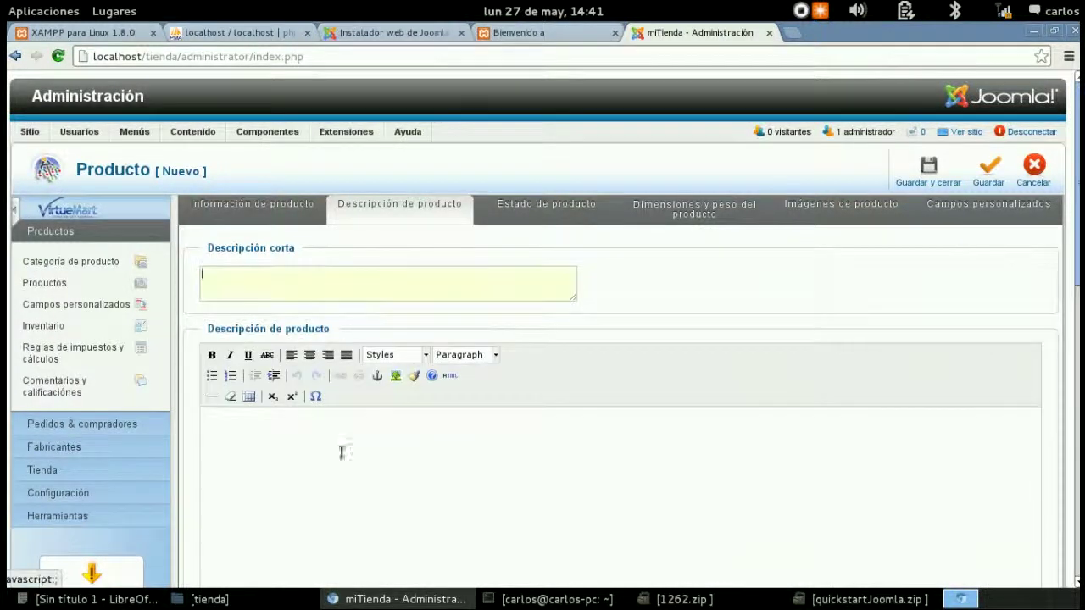
pyautogui.click(585, 213)
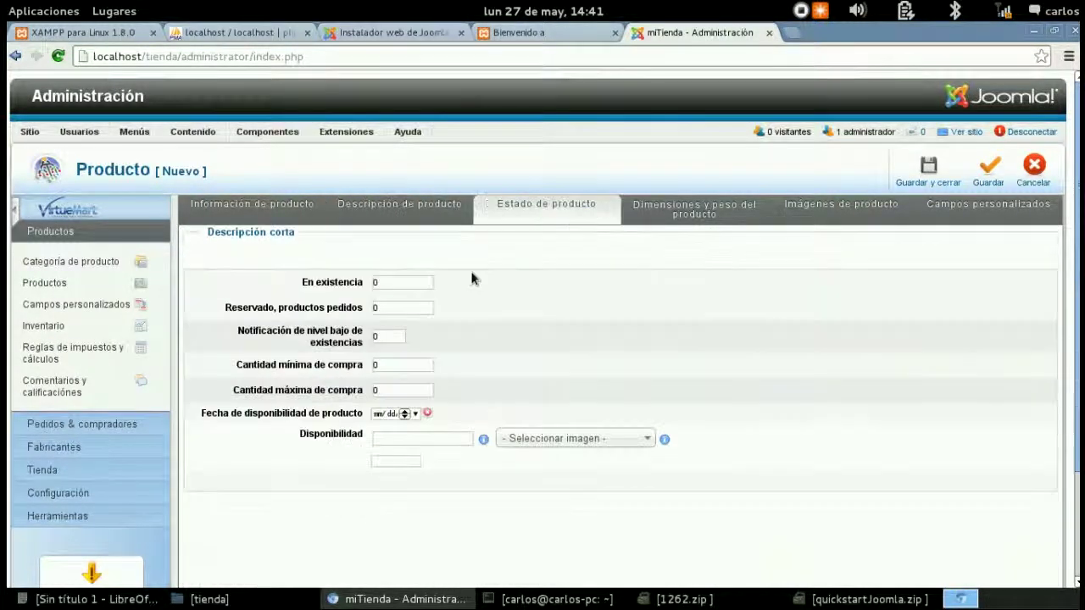
pyautogui.doubleClick(411, 263)
pyautogui.write('1')
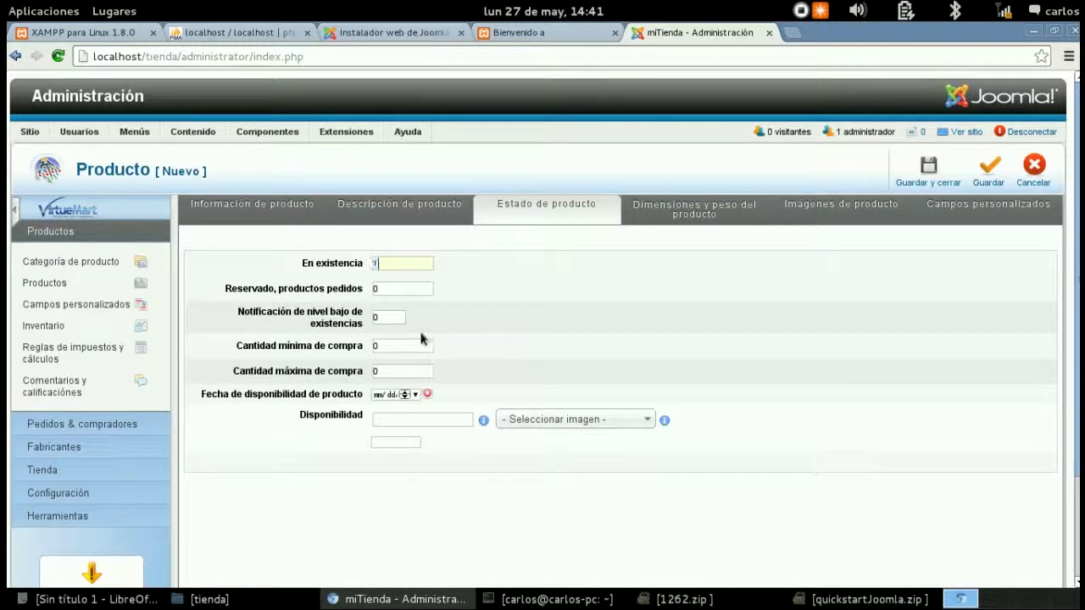
pyautogui.write('0')
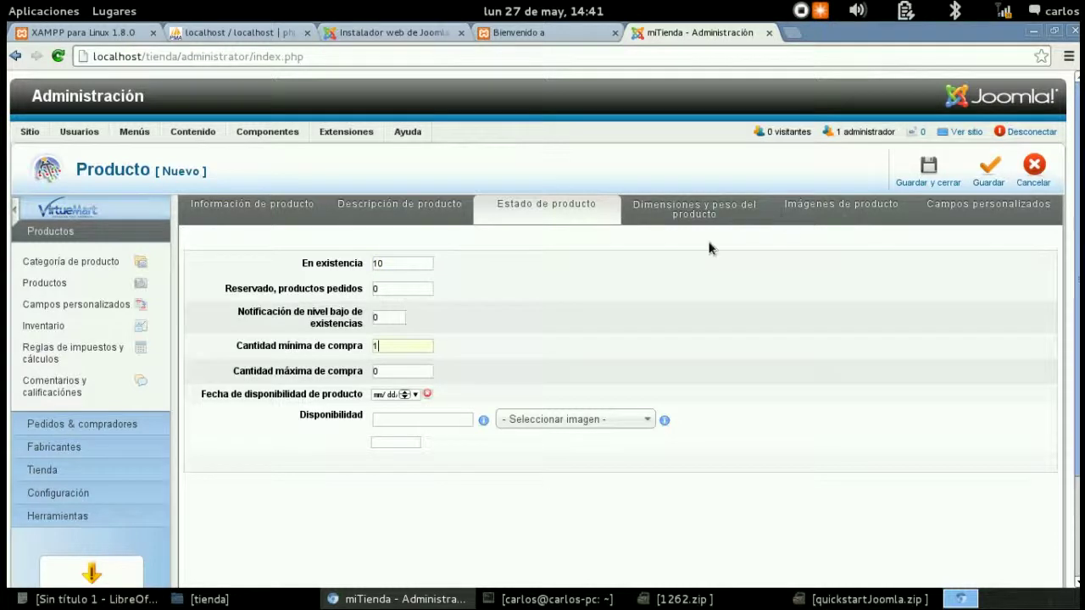
# - Show Imágenes de producto and dismiss the file chooser without uploading an image
pyautogui.click(846, 214)
pyautogui.scroll(-6, 526, 334)
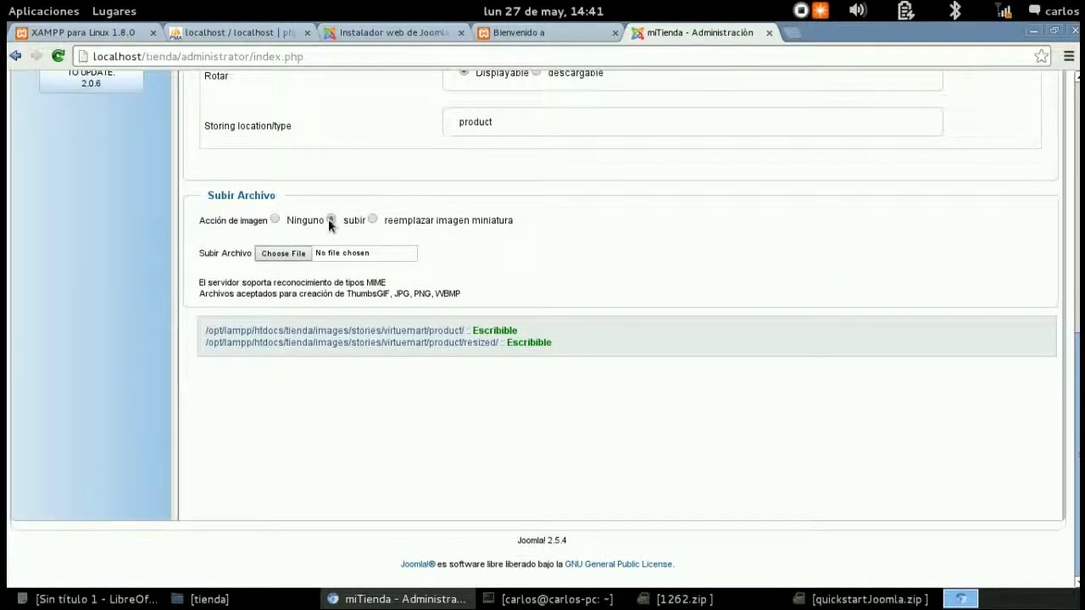
pyautogui.click(303, 252)
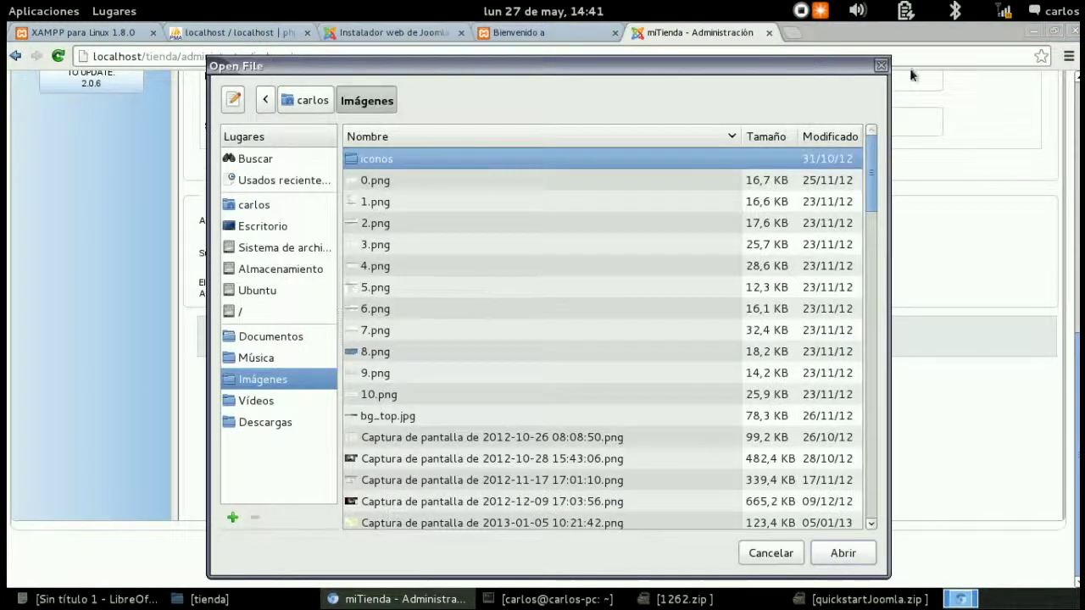
pyautogui.click(882, 66)
pyautogui.scroll(6, 798, 316)
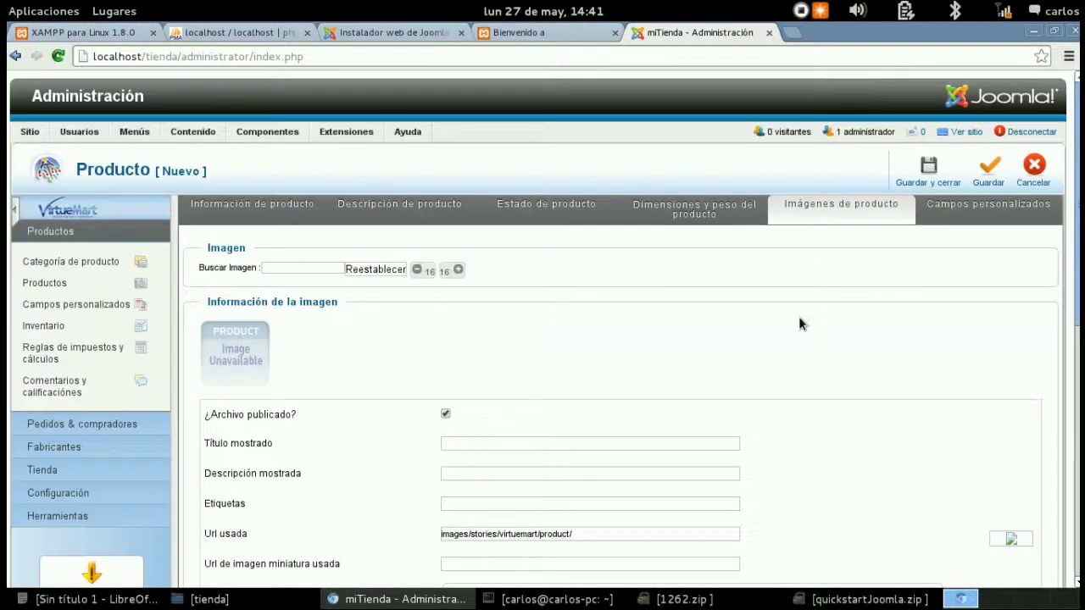
# - Save and close miProduto, reviewing the error about files needing a title
pyautogui.click(928, 170)
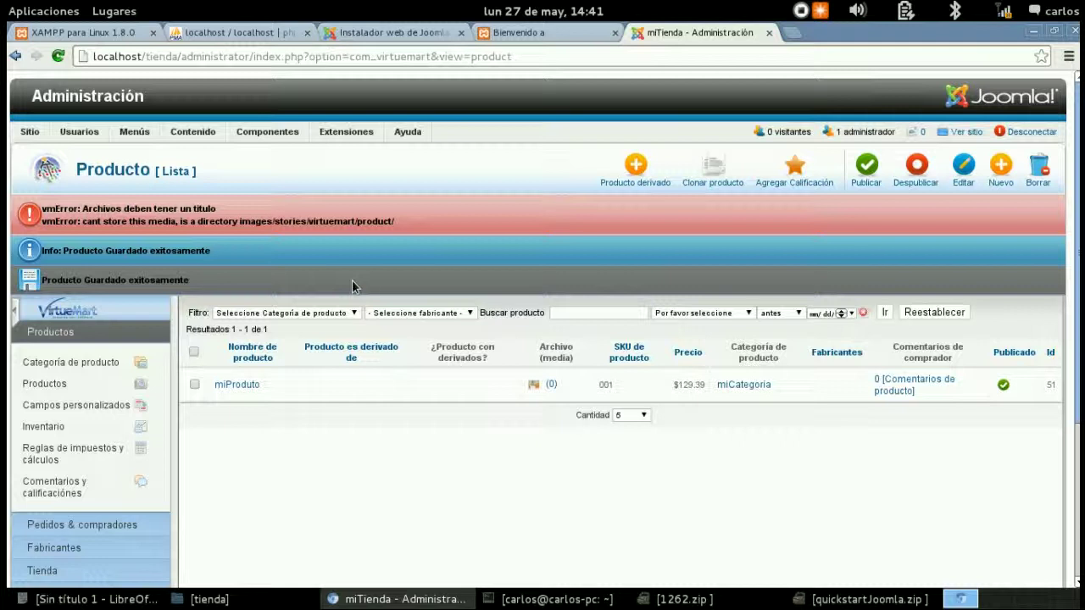
pyautogui.moveTo(83, 209); pyautogui.dragTo(218, 207)
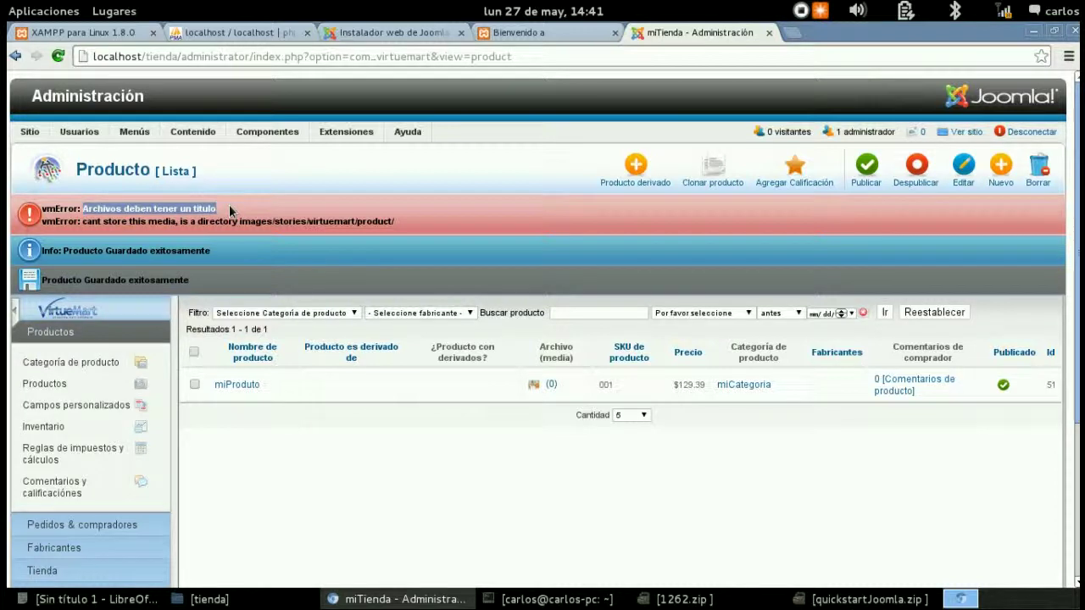
pyautogui.click(230, 209)
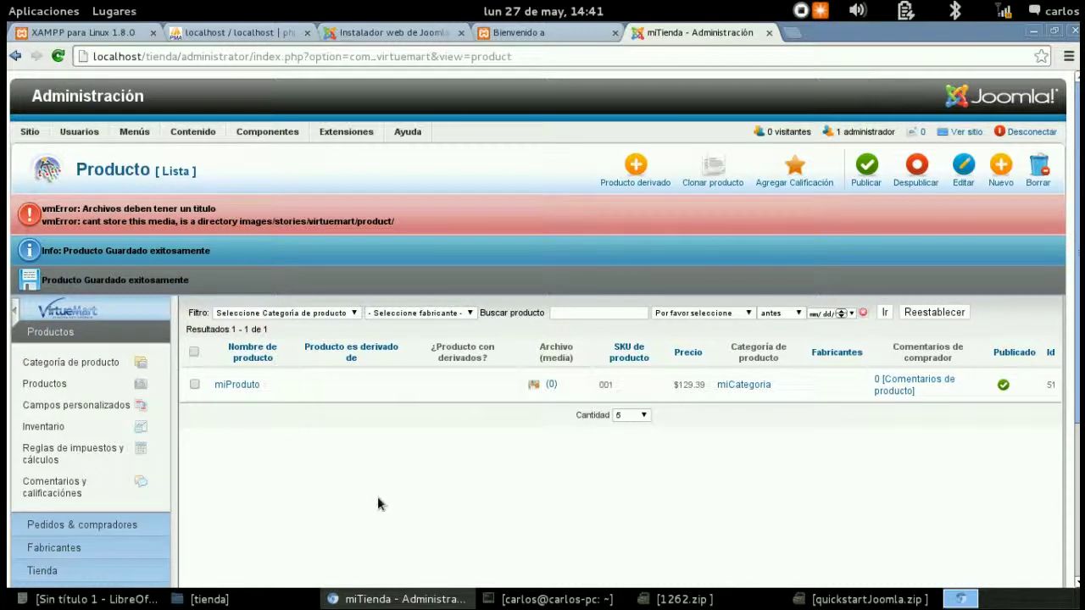
# - Expand the orders and products sections of the VirtueMart sidebar
pyautogui.scroll(-1, 241, 475)
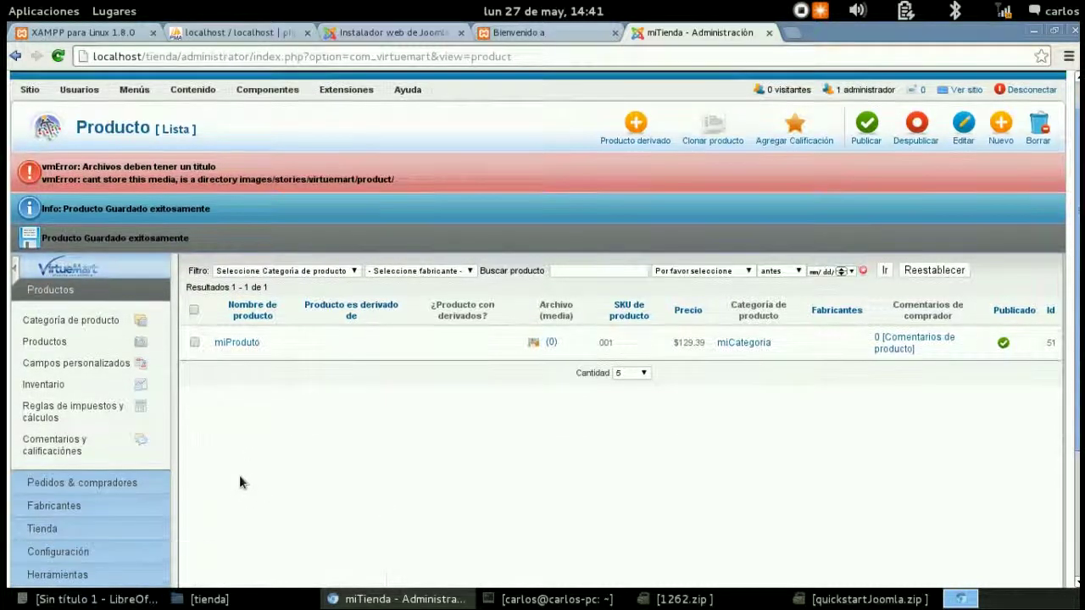
pyautogui.click(110, 482)
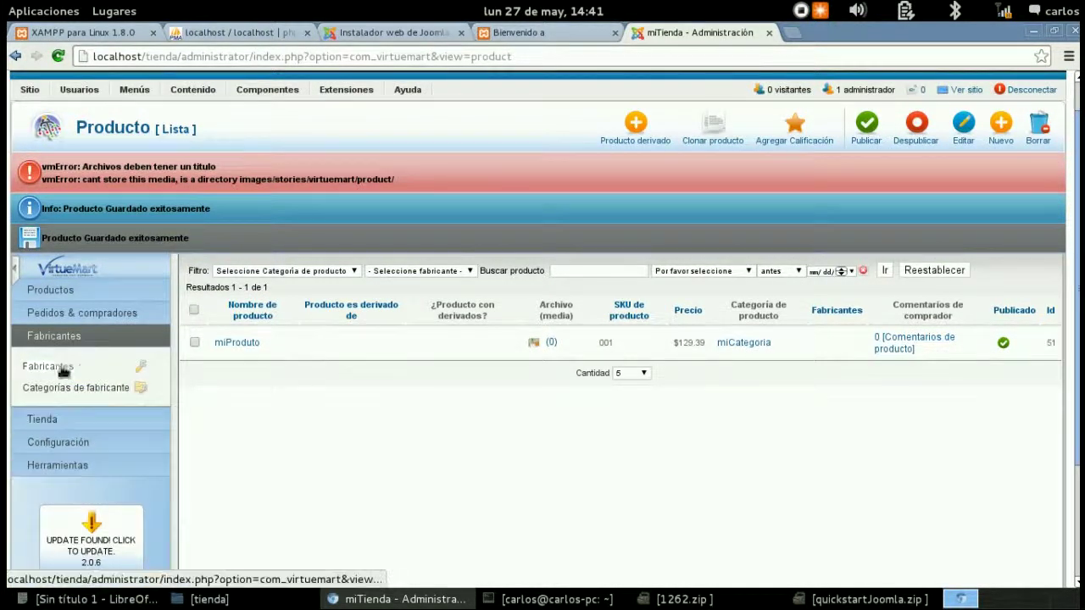
pyautogui.click(64, 289)
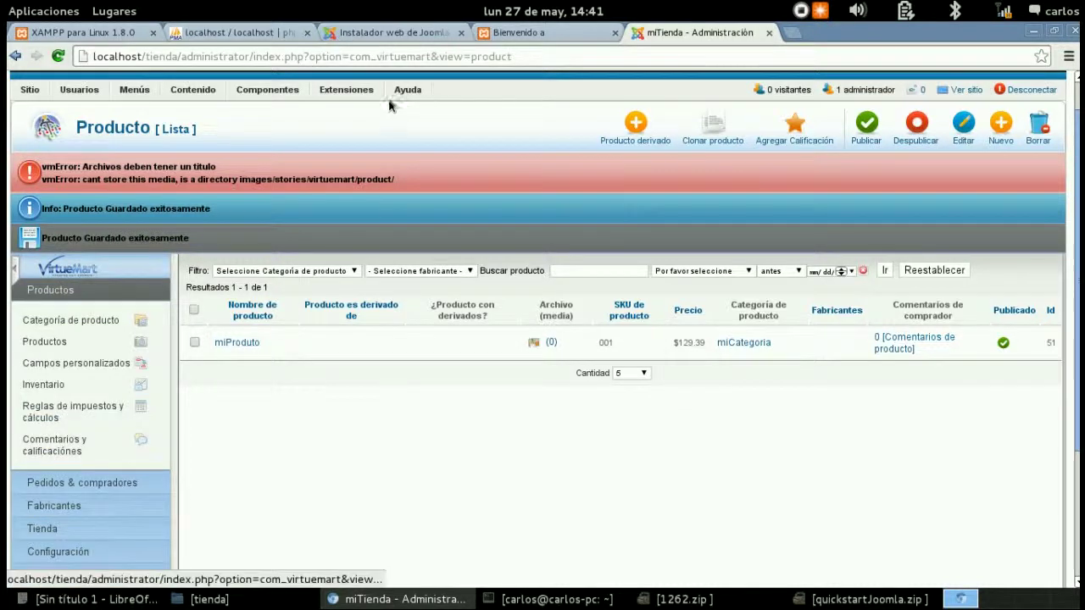
# - View the VirtueMart control panel, browse its sidebar sections, then switch to the Print Store front page
pyautogui.moveTo(267, 89)
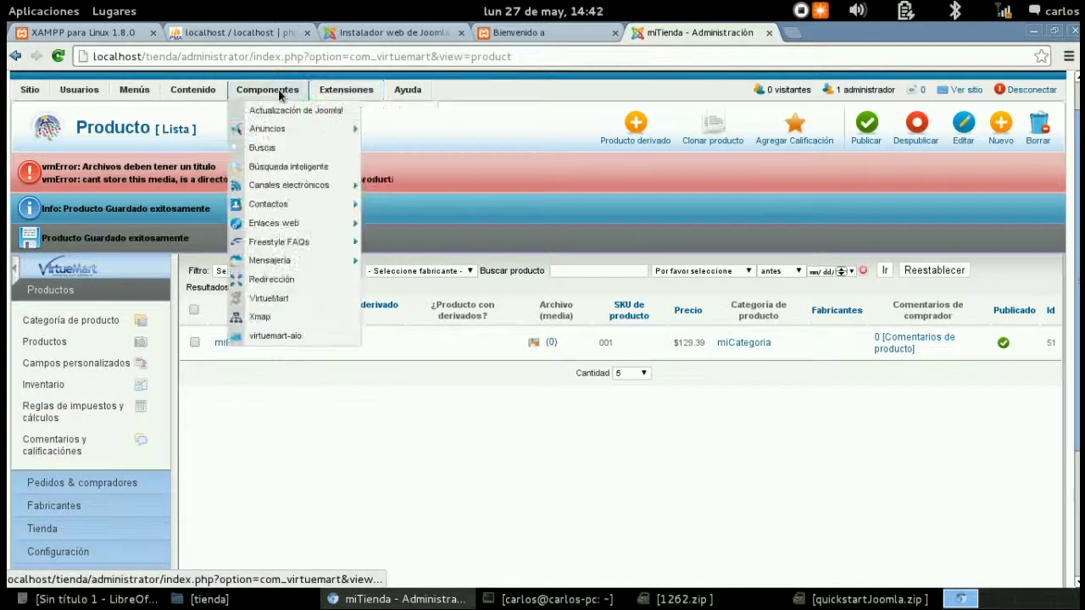
pyautogui.click(266, 304)
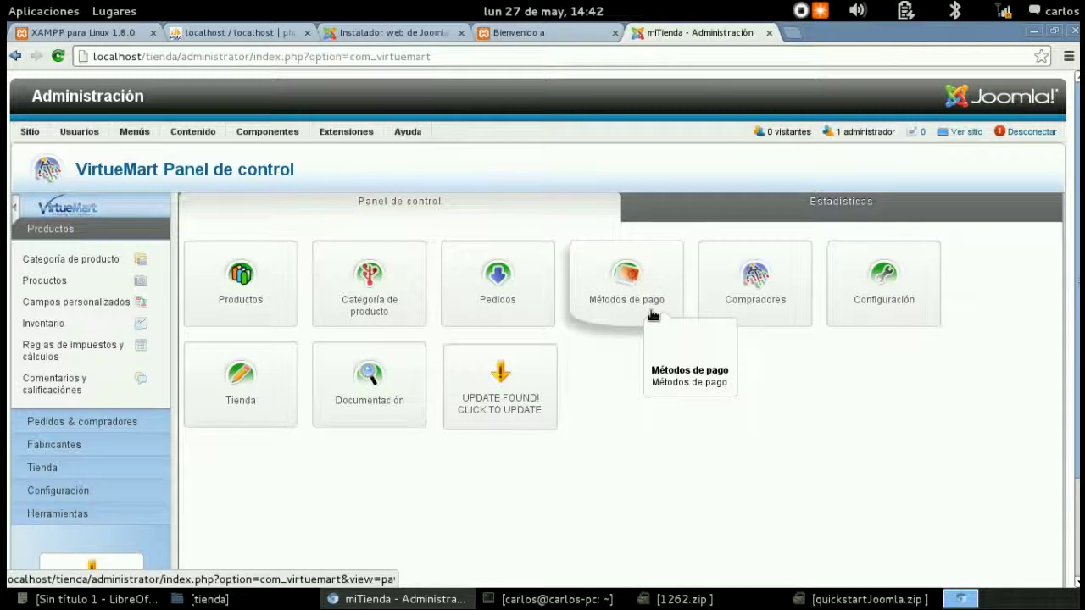
pyautogui.click(44, 468)
pyautogui.click(55, 448)
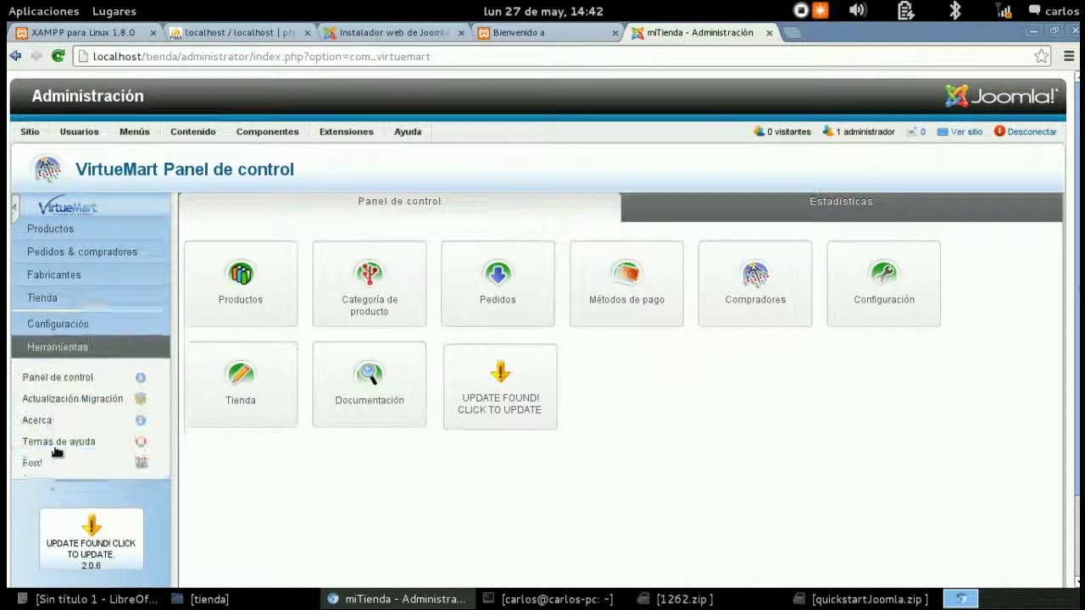
pyautogui.click(55, 318)
pyautogui.click(68, 301)
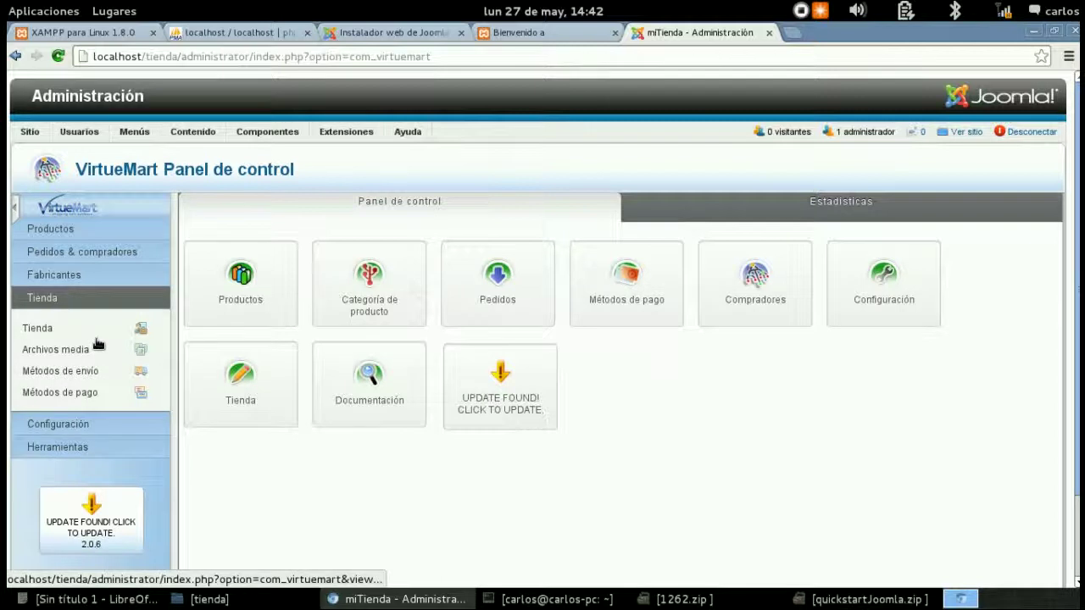
pyautogui.click(68, 276)
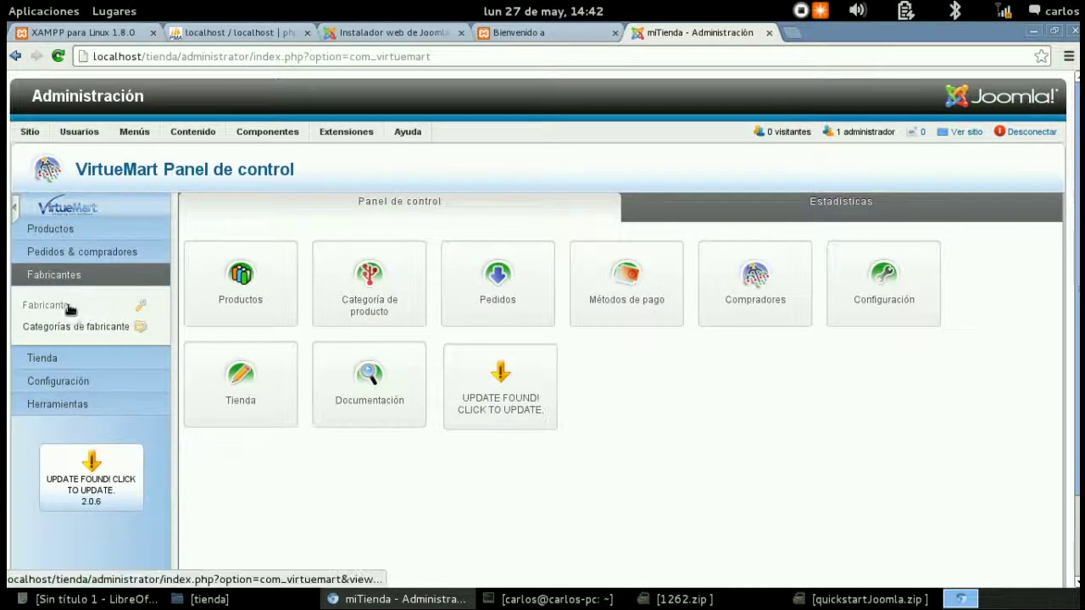
pyautogui.click(103, 252)
pyautogui.click(91, 230)
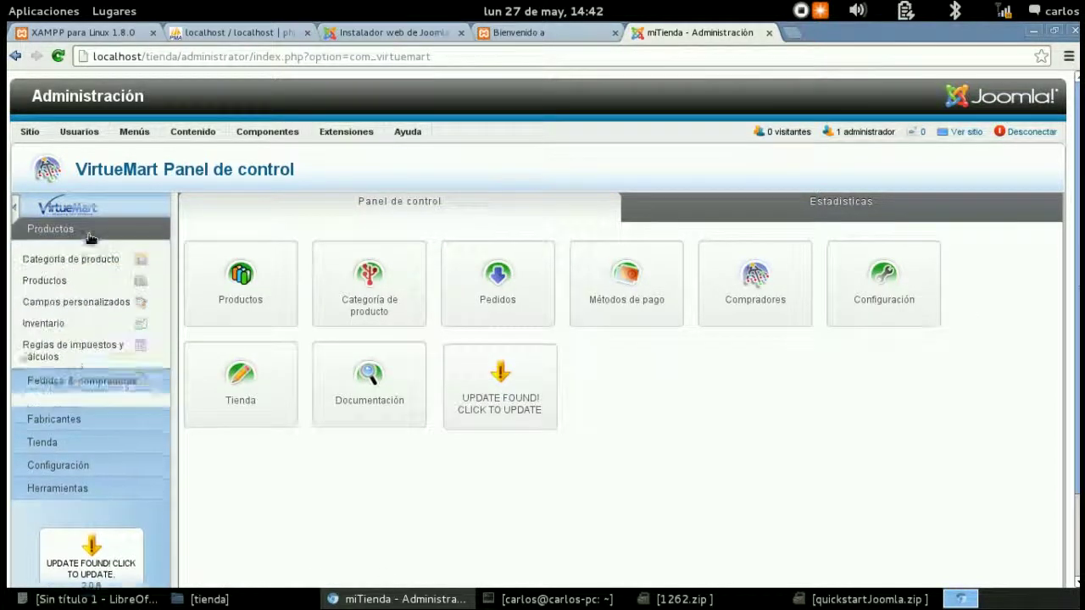
pyautogui.click(534, 32)
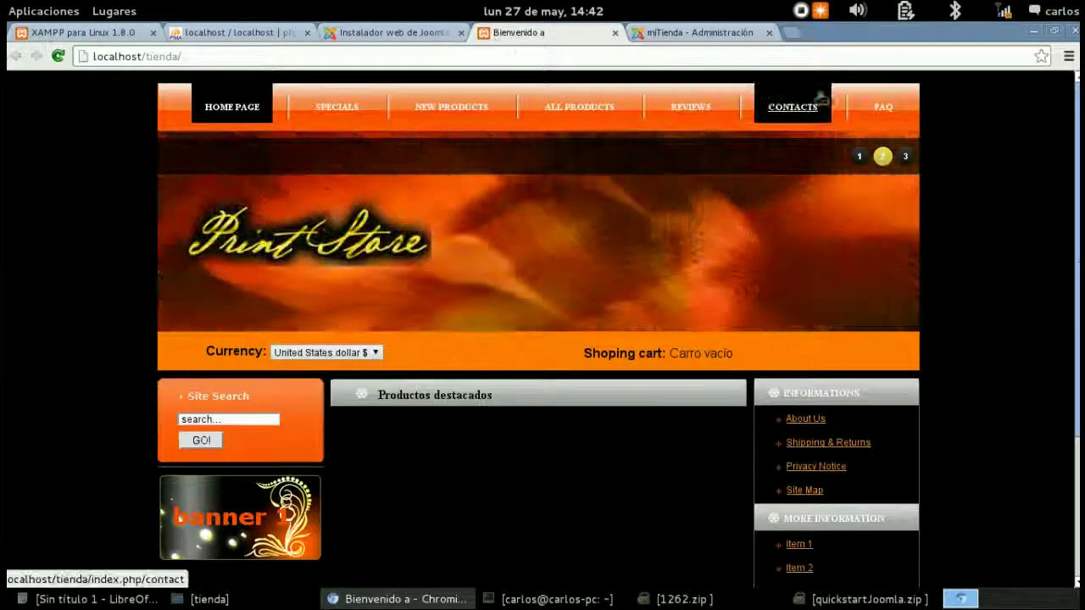
# - Add miProduto to the cart from the miCategoria page, making it 1 product at $129.39
pyautogui.click(169, 199)
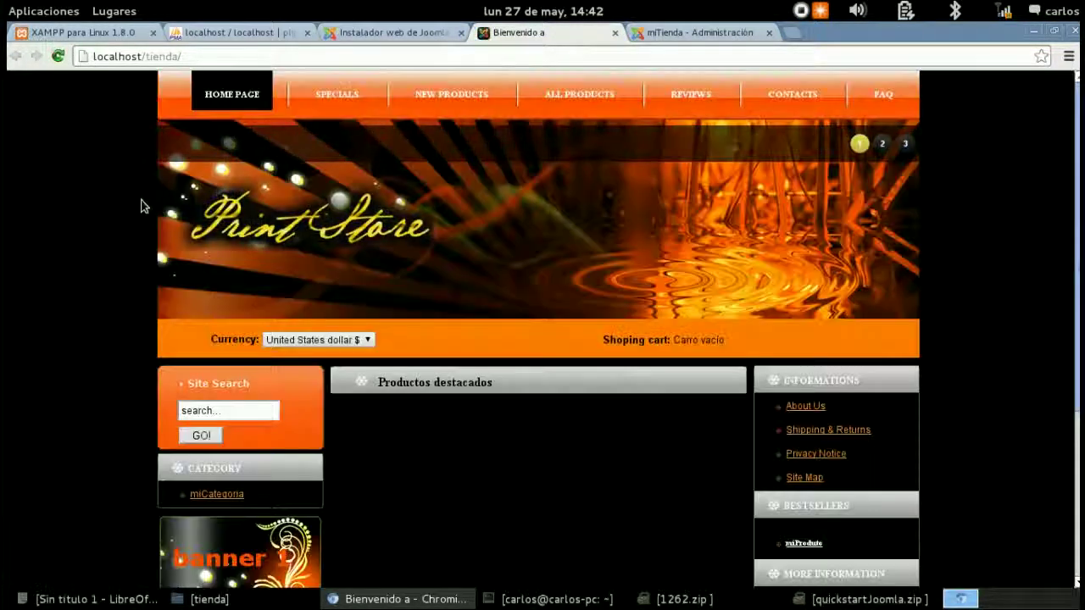
pyautogui.scroll(-2, 490, 439)
pyautogui.scroll(-2, 490, 438)
pyautogui.click(210, 283)
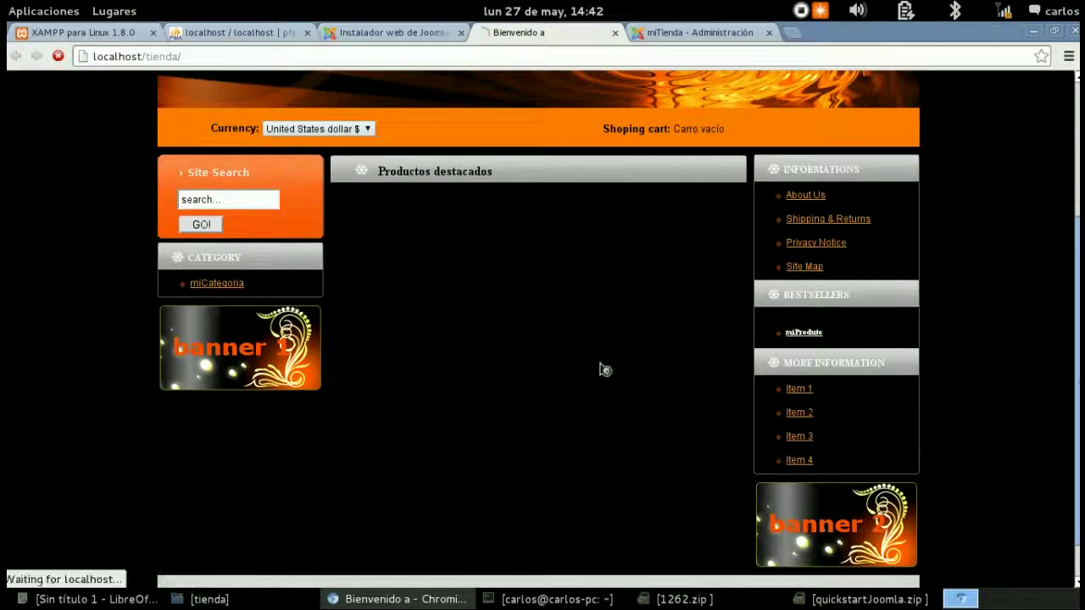
pyautogui.scroll(-3, 570, 428)
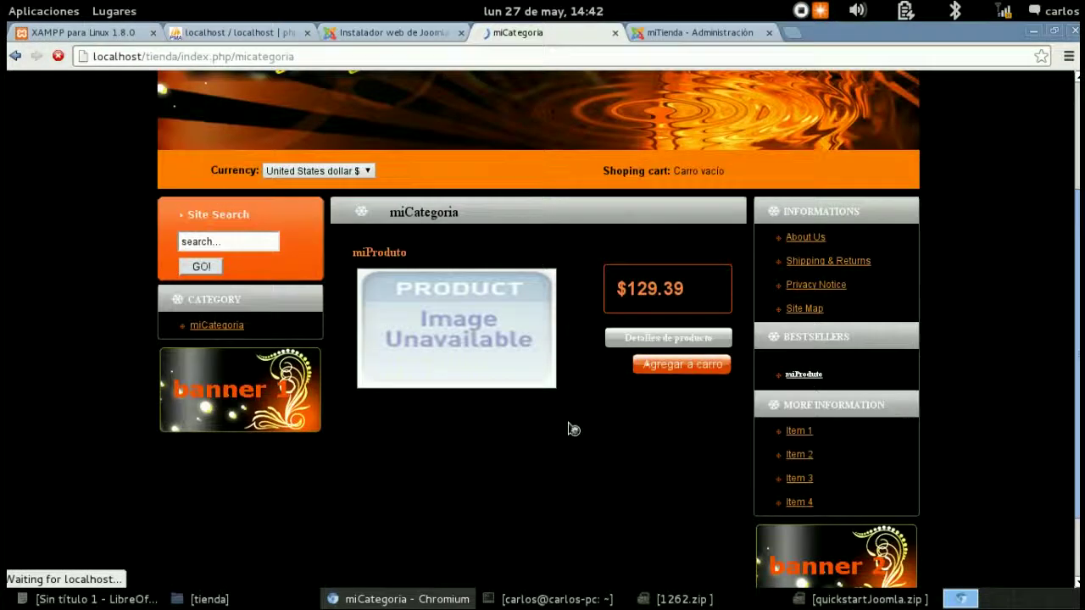
pyautogui.click(675, 366)
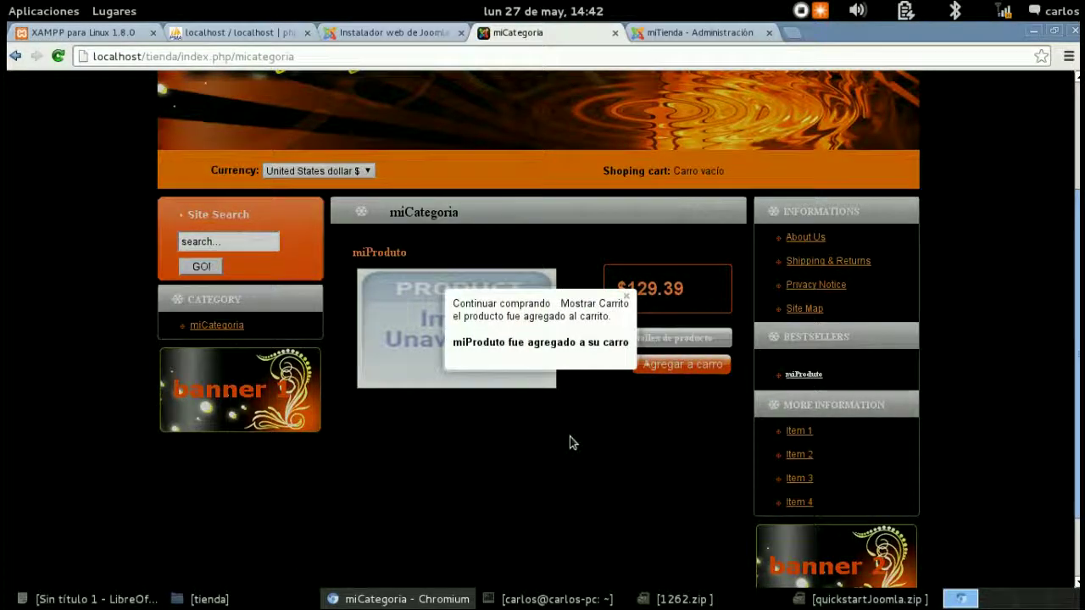
pyautogui.click(234, 324)
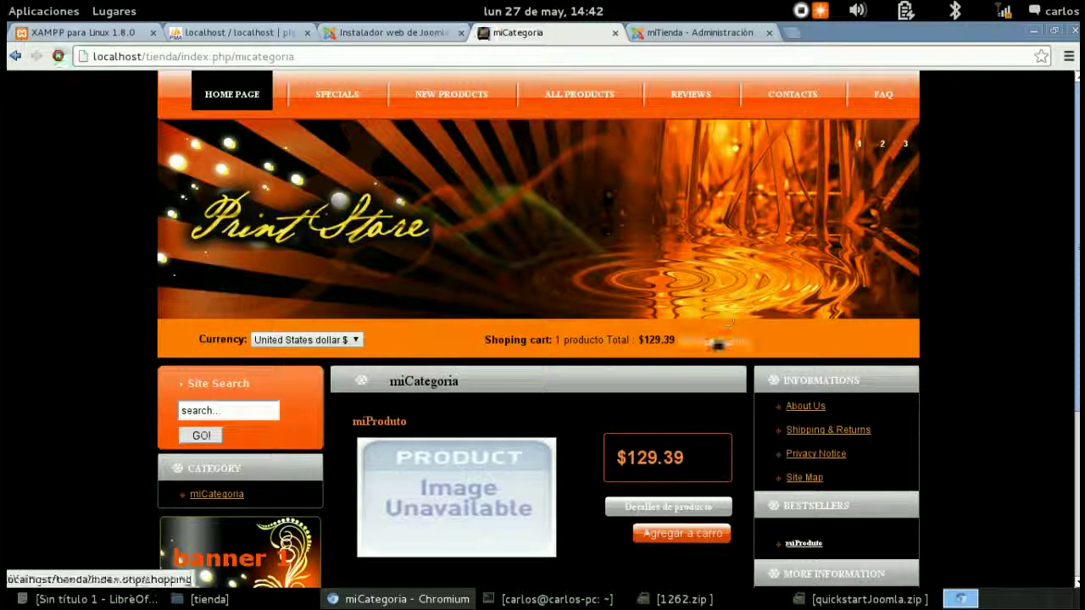
# - View the cart listing miProduto at $129.39 and tick the box beside Comprar ahora
pyautogui.click(716, 341)
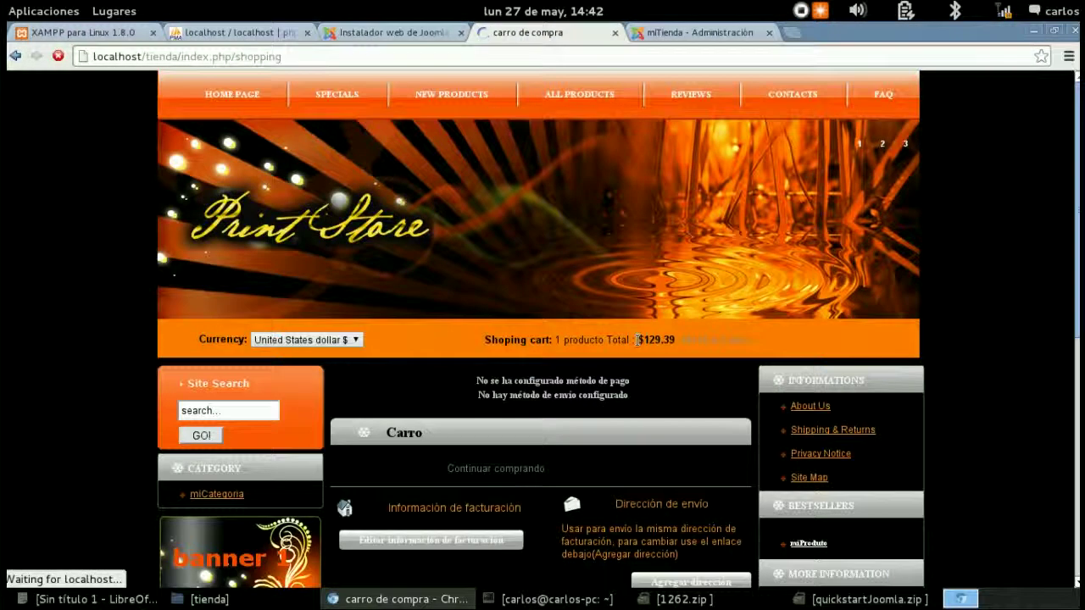
pyautogui.scroll(-3, 640, 346)
pyautogui.scroll(-8, 640, 346)
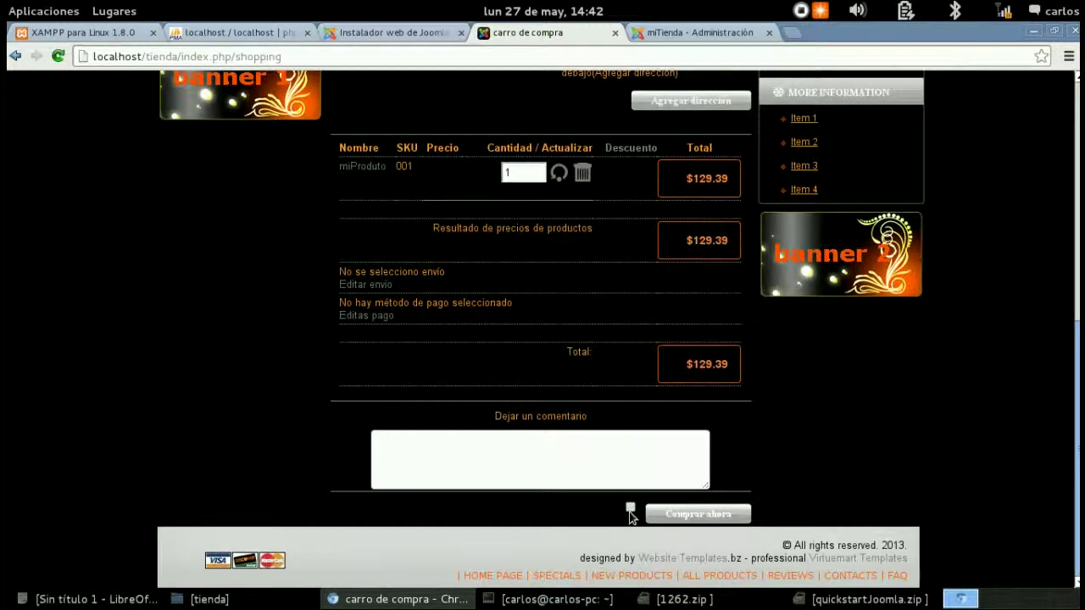
pyautogui.click(630, 508)
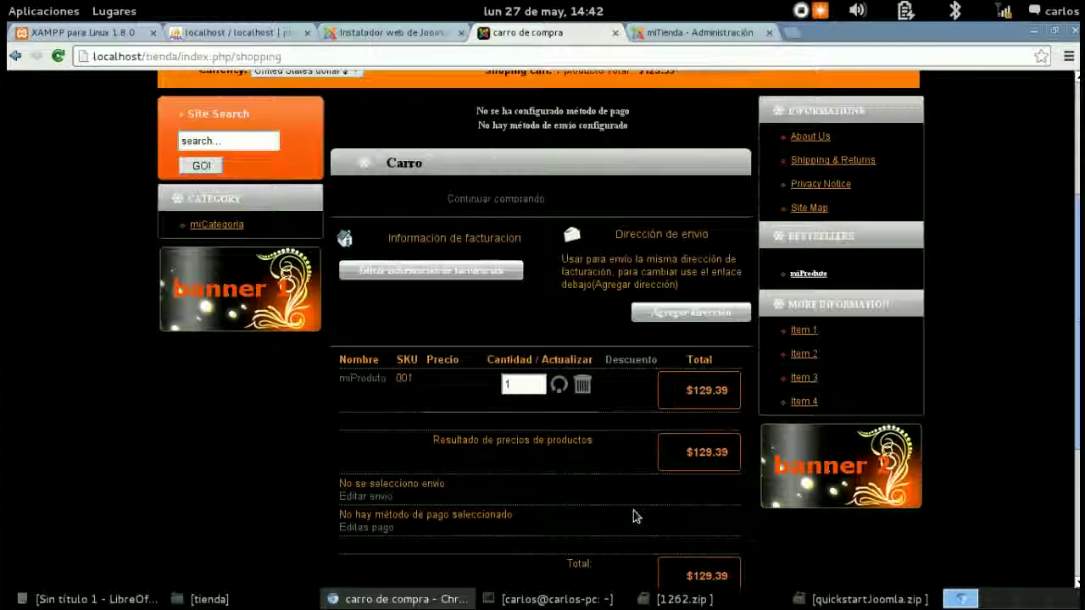